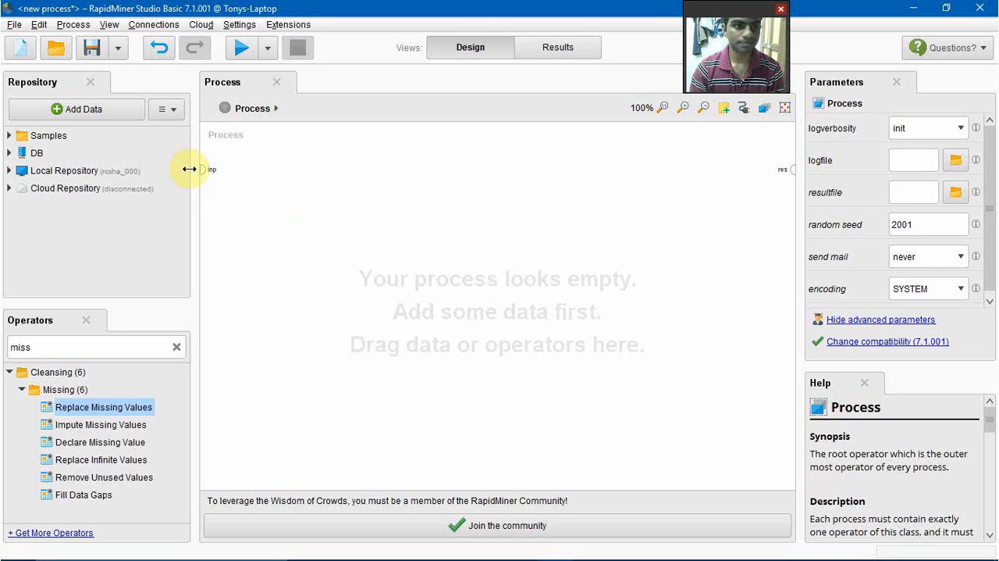
Step: Create a new local repository with the alias repo in the standard location
left_click(175, 111)
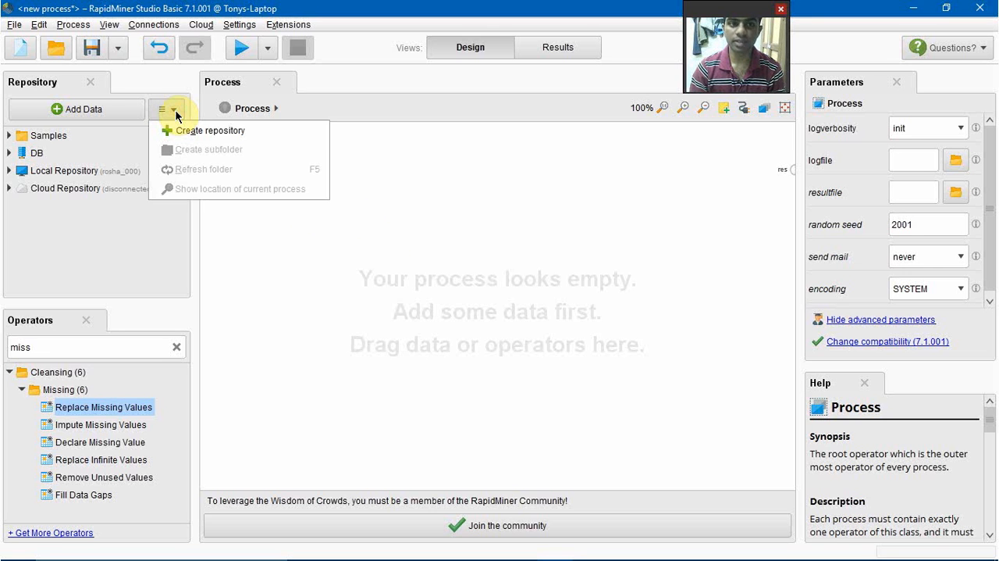
left_click(185, 130)
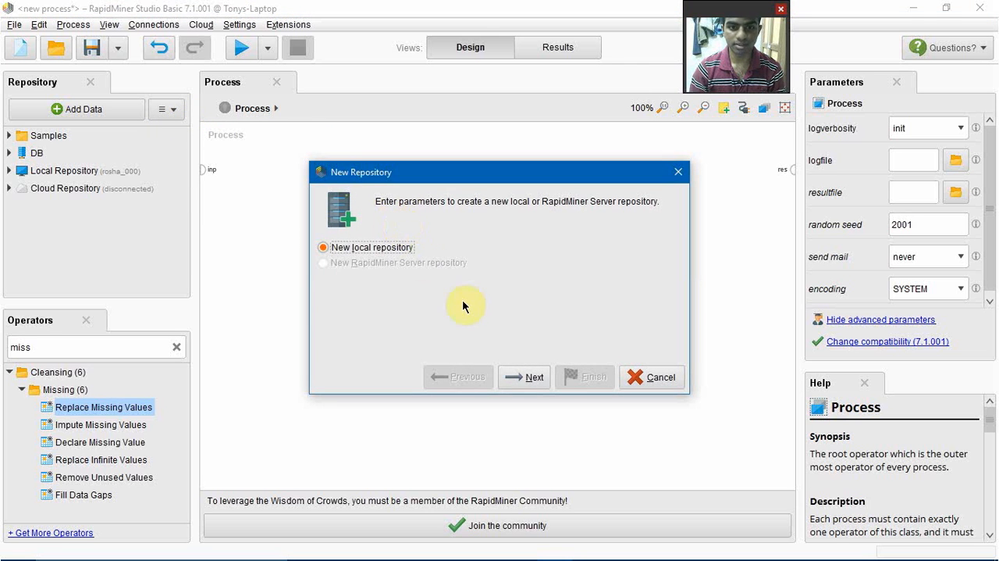
left_click(531, 378)
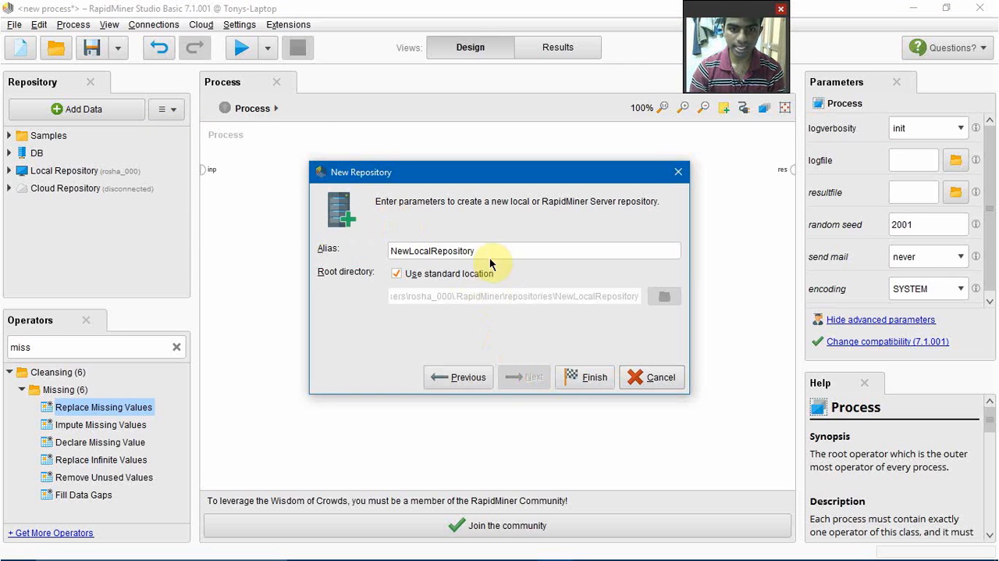
double_click(490, 253)
type("repo")
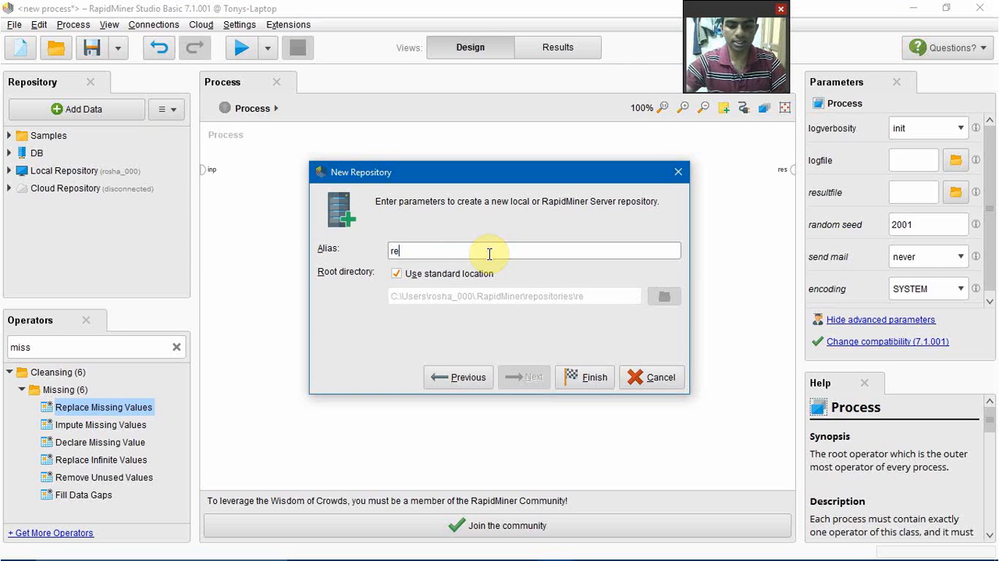
left_click(604, 381)
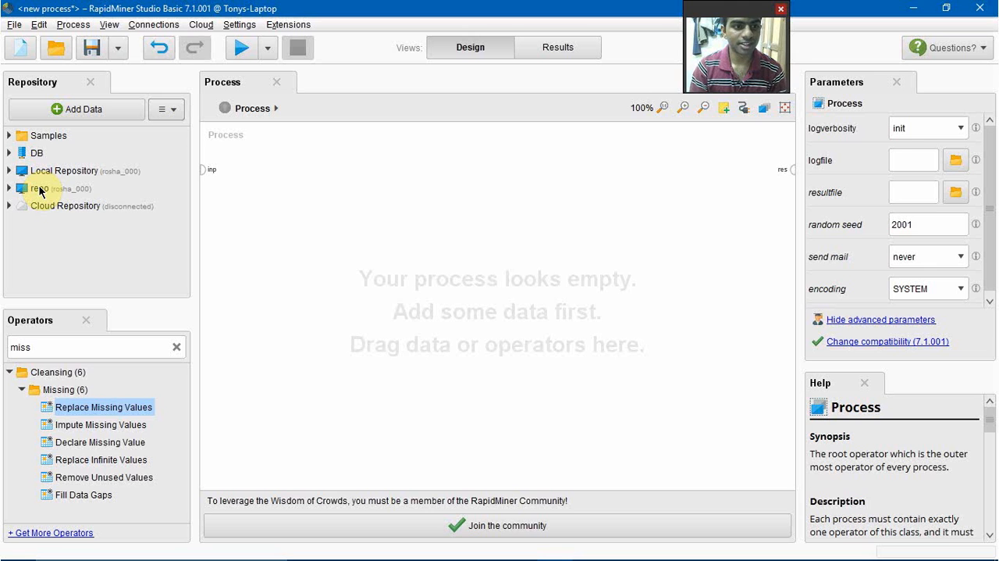
Step: Create a subfolder named data inside the repo repository
left_click(41, 191)
right_click(39, 190)
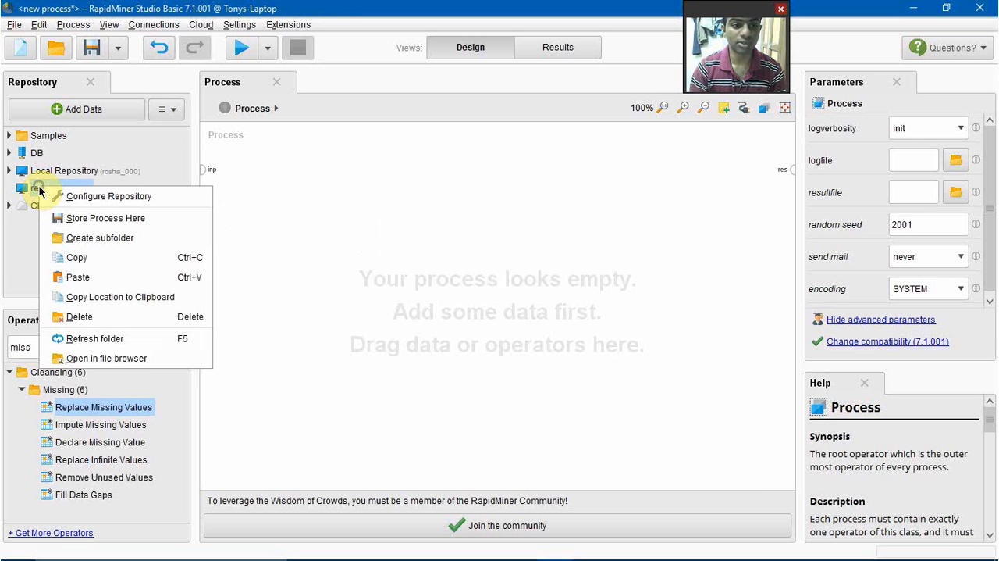
left_click(125, 241)
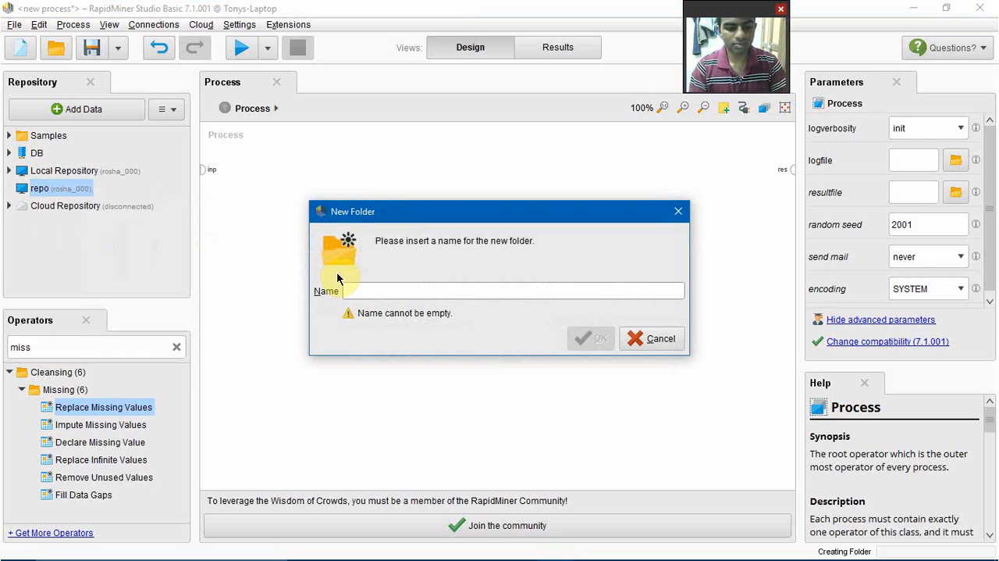
type("data")
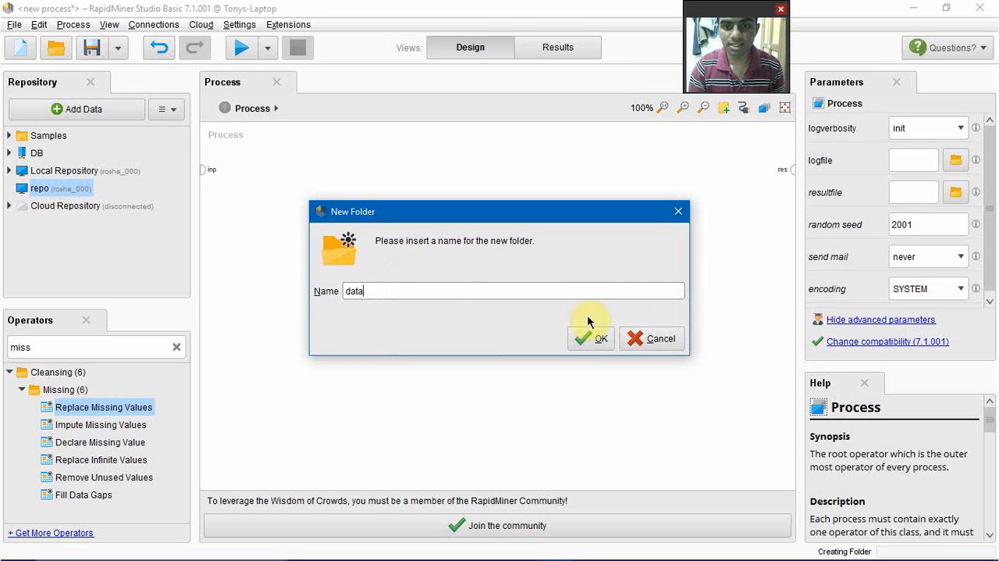
left_click(591, 337)
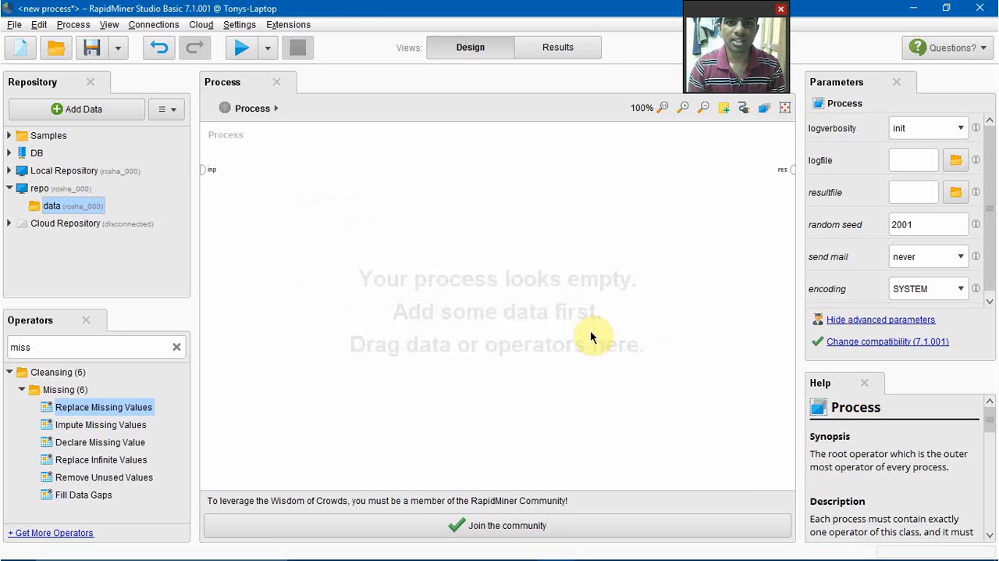
Step: Start importing auto.txt from the computer's Desktop and specify that the data has no header row
left_click(96, 112)
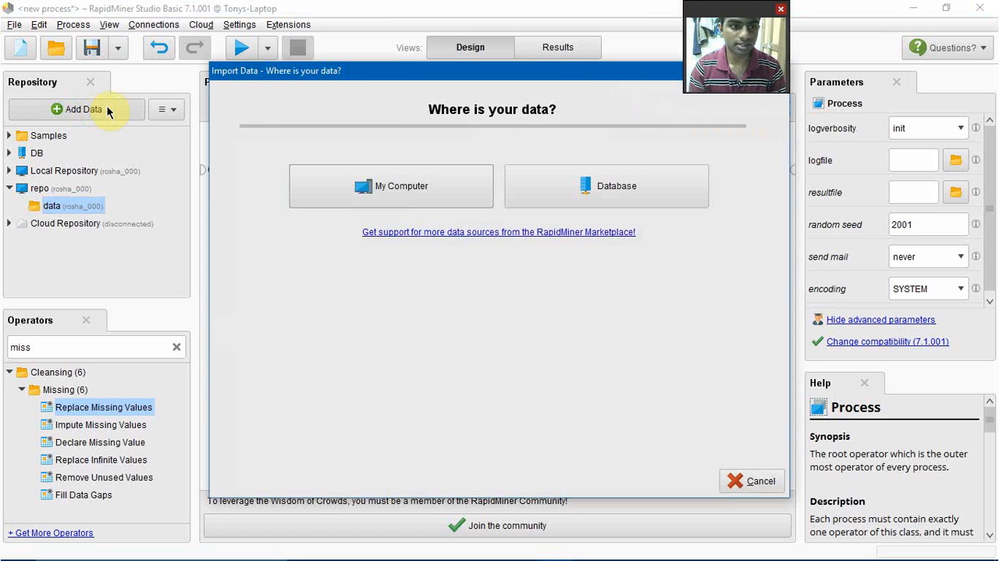
left_click(424, 186)
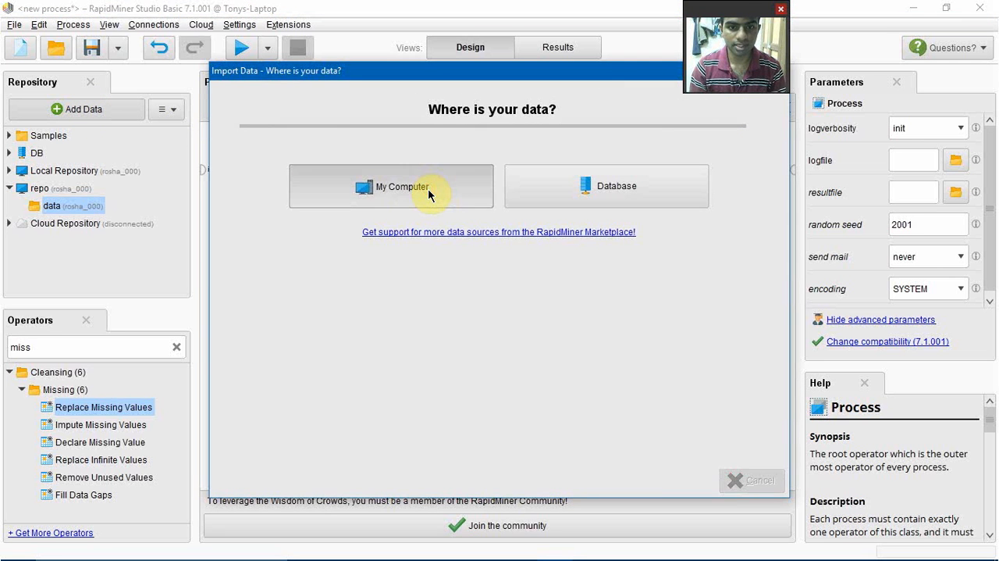
left_click(407, 146)
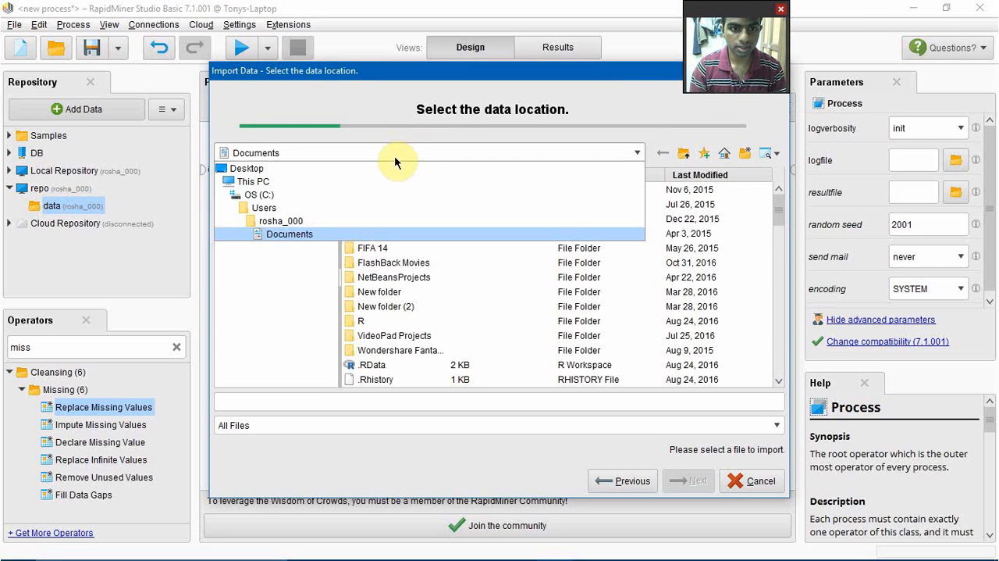
left_click(392, 168)
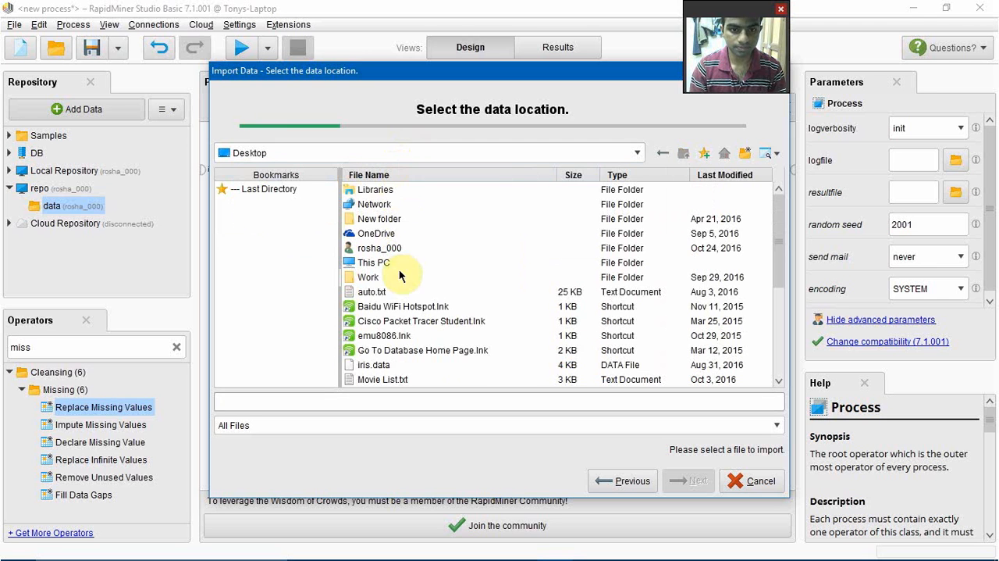
left_click(373, 291)
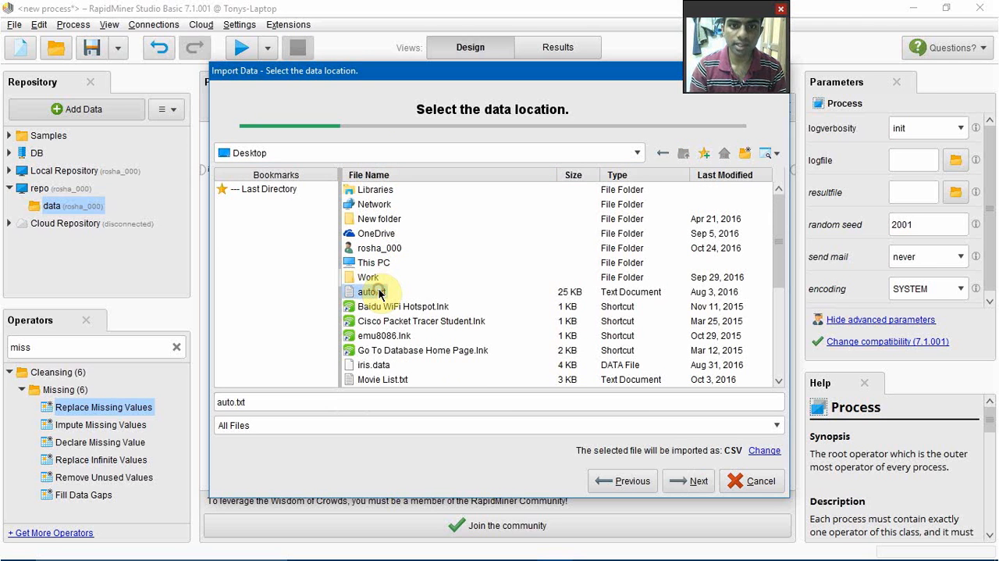
left_click(681, 481)
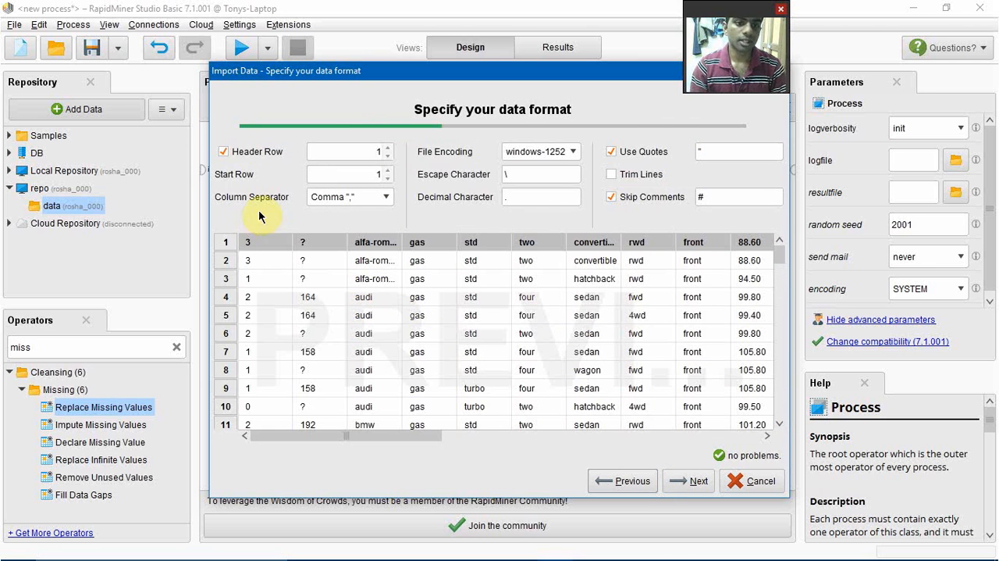
left_click(224, 151)
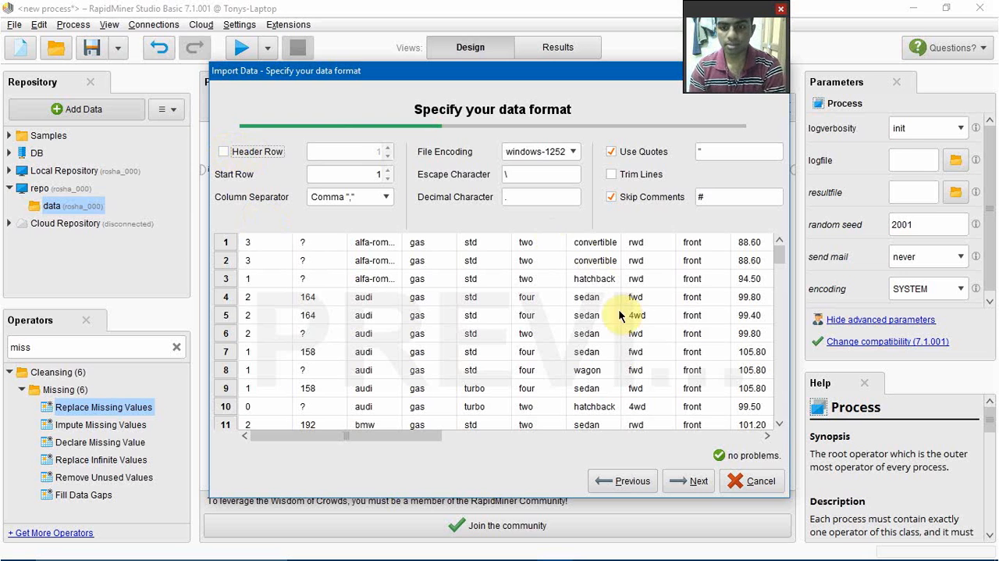
left_click(689, 485)
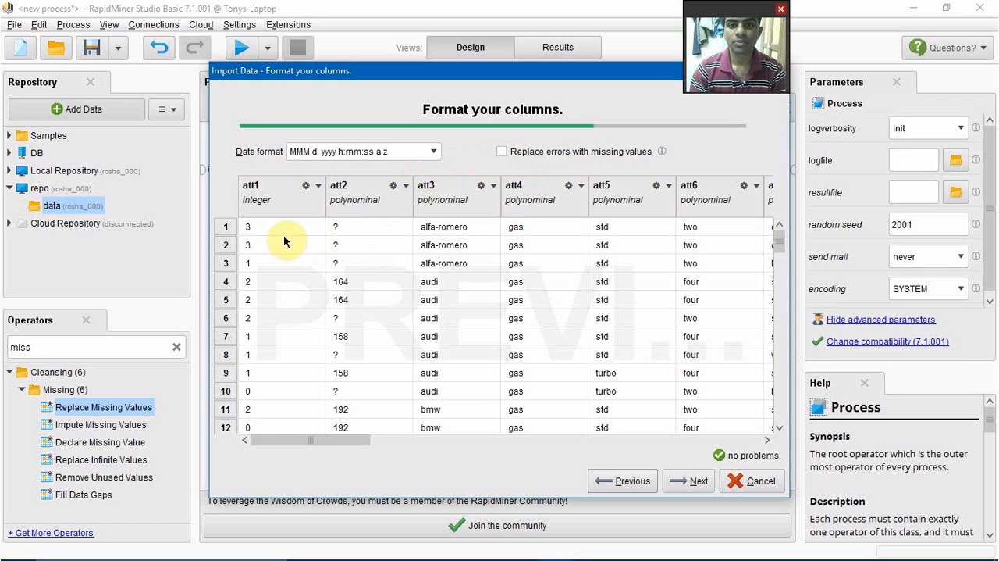
Step: Change column att2 to type real, replace errors with missing values, and store the data as auto in repo's data folder
left_click(406, 188)
mouse_move(437, 205)
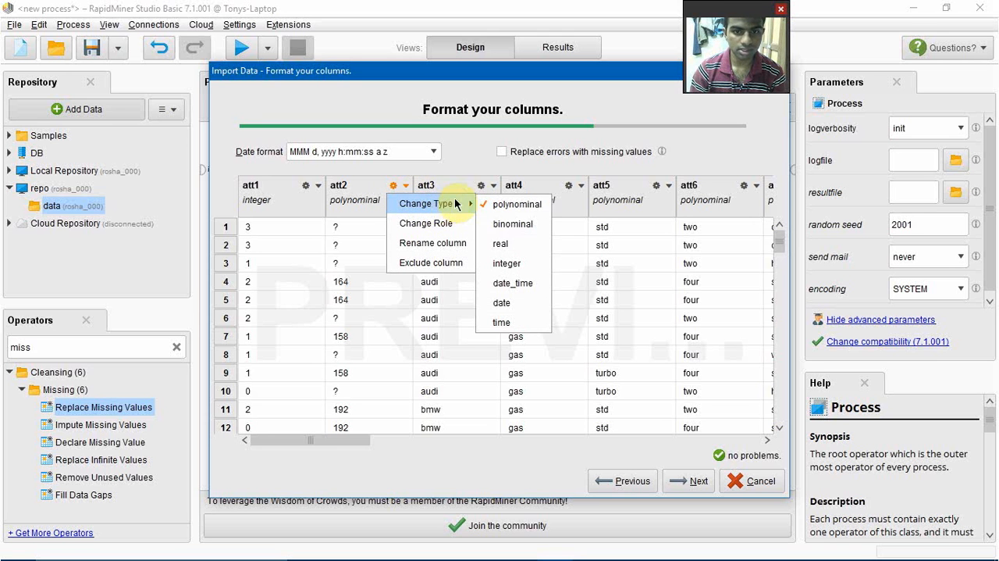
left_click(508, 246)
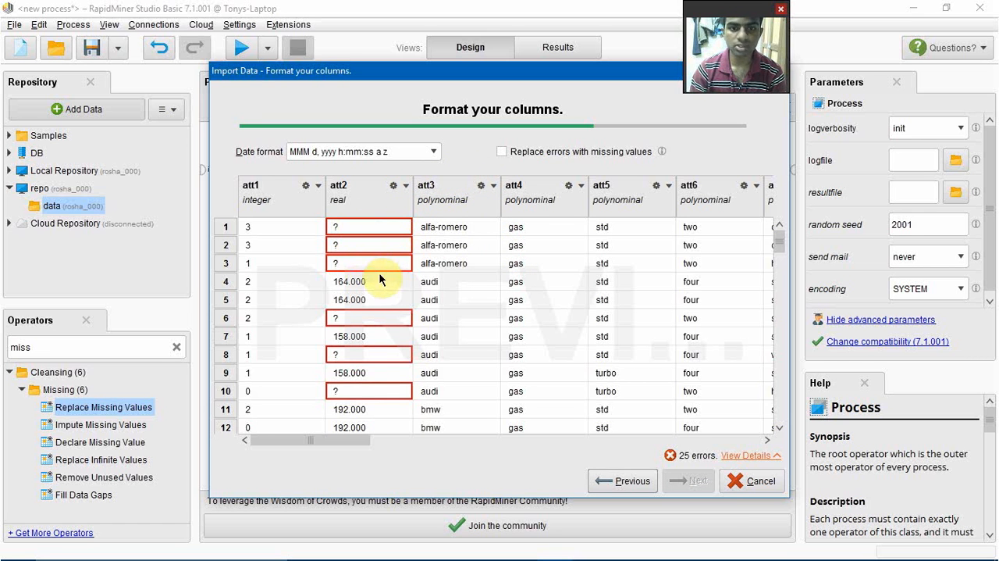
left_click(502, 153)
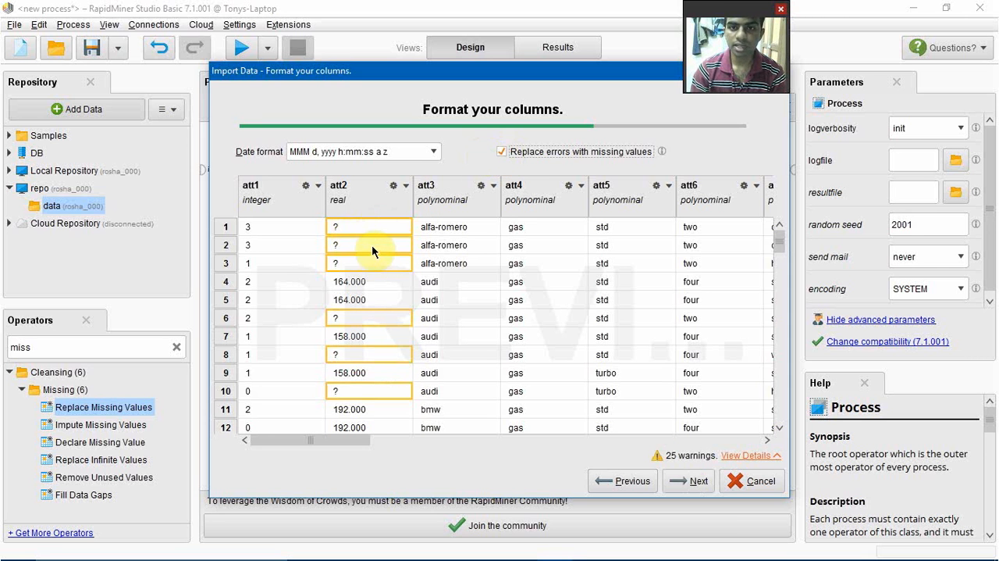
left_click(695, 479)
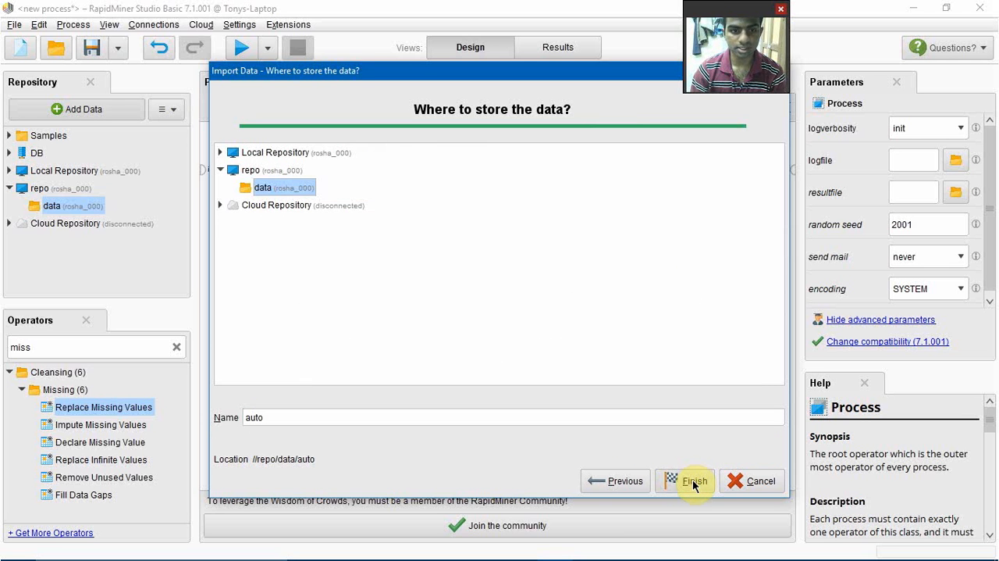
left_click(693, 482)
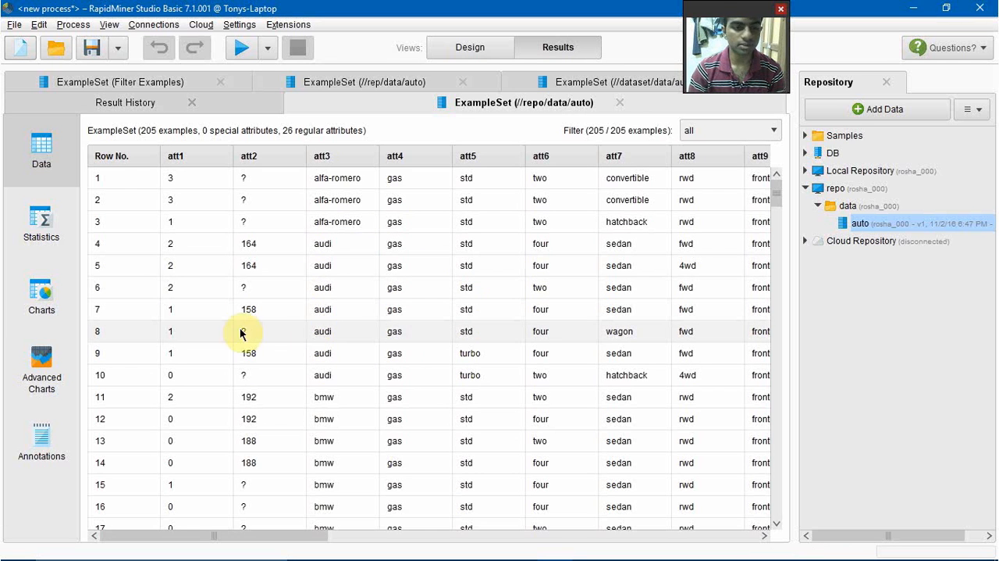
Step: Return to the process design and add the auto dataset from repo's data folder to the empty process
left_click(457, 50)
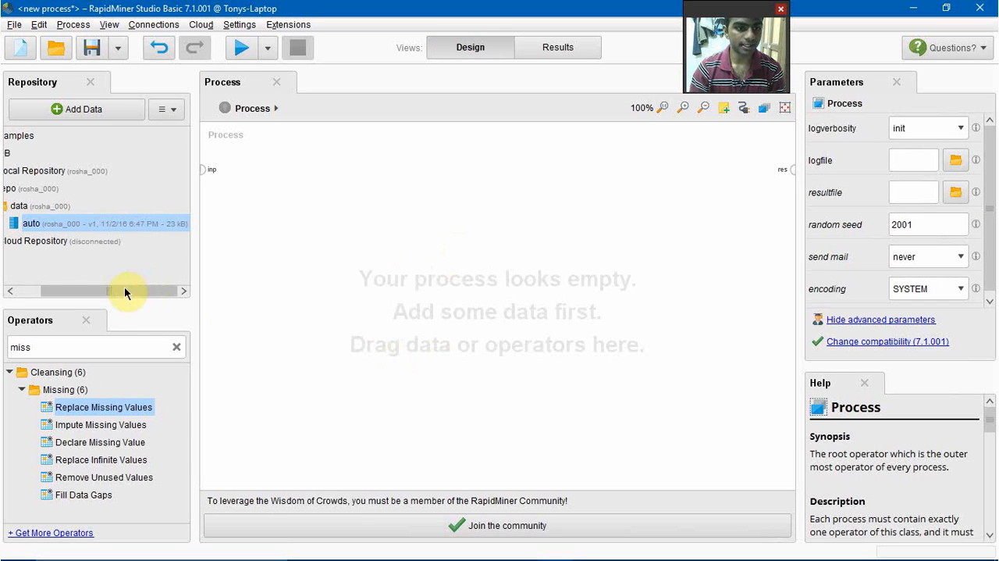
left_click_drag(124, 291, 71, 293)
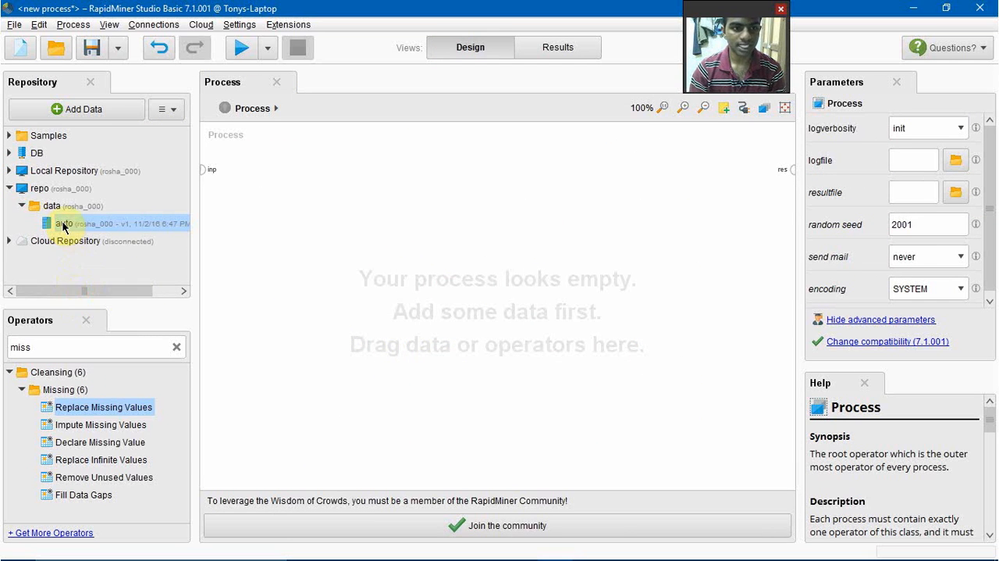
left_click_drag(63, 226, 349, 256)
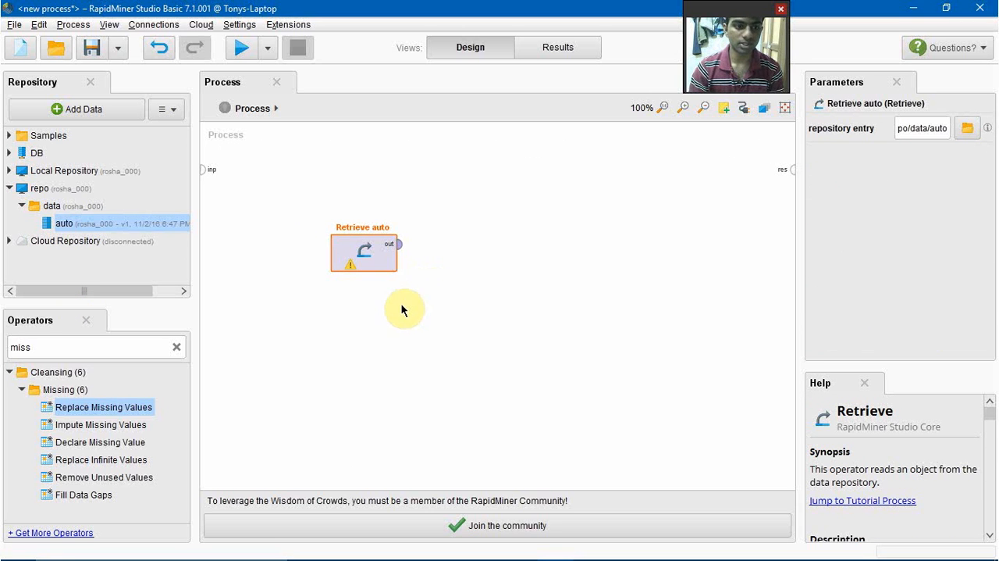
Step: Add a Filter Examples operator and connect it between the Retrieve auto output and the process result port
left_click(177, 347)
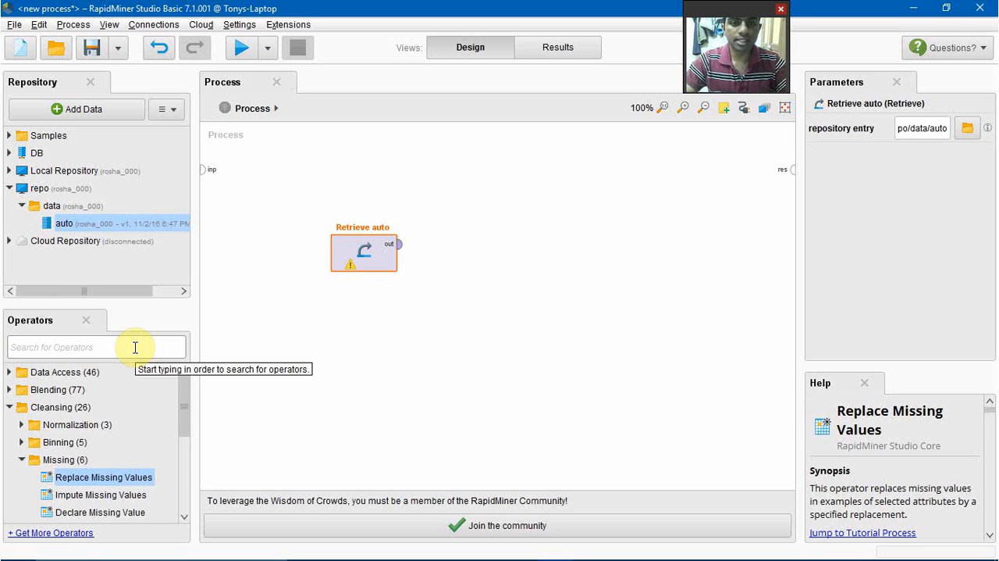
type("fil")
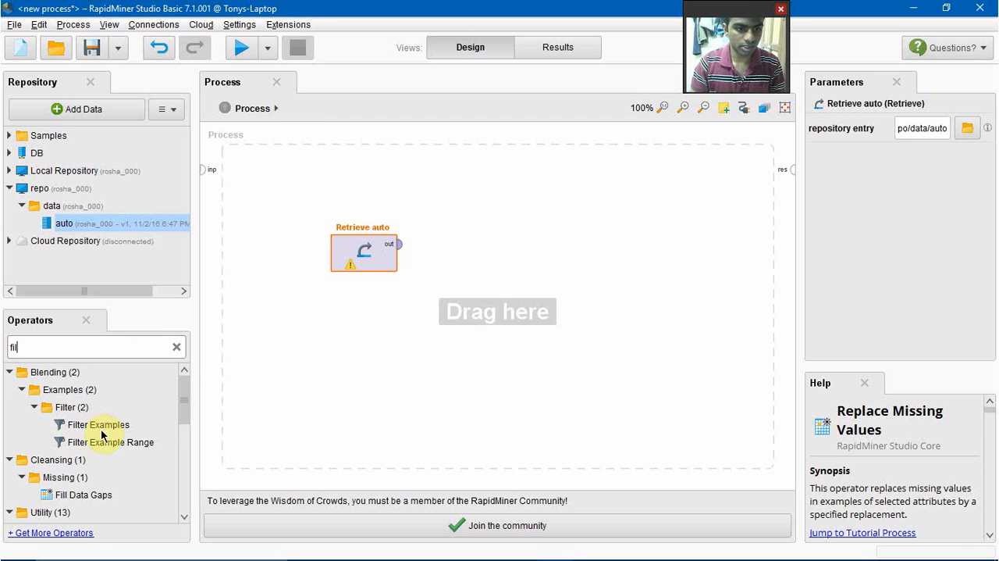
left_click_drag(101, 426, 564, 264)
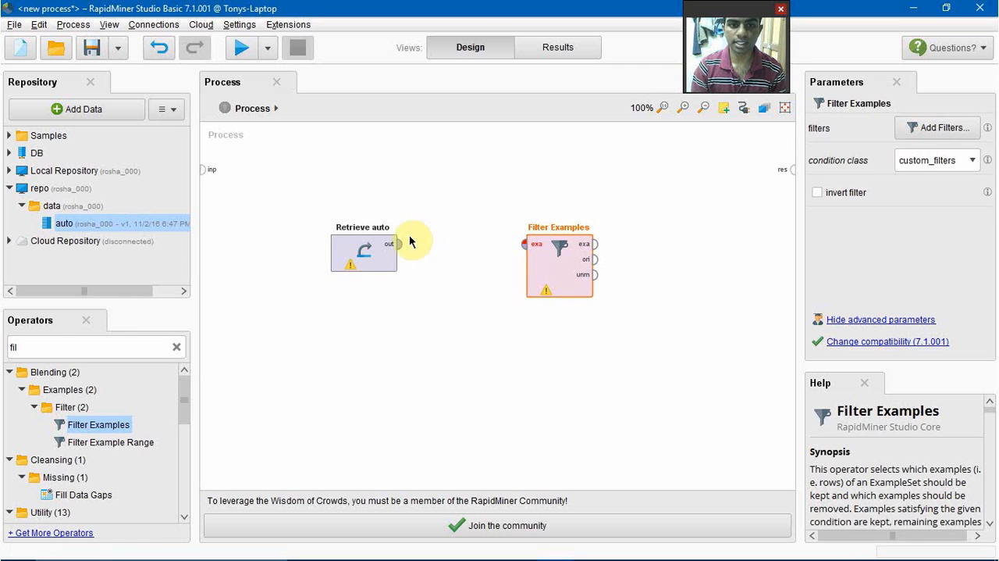
left_click_drag(399, 246, 525, 248)
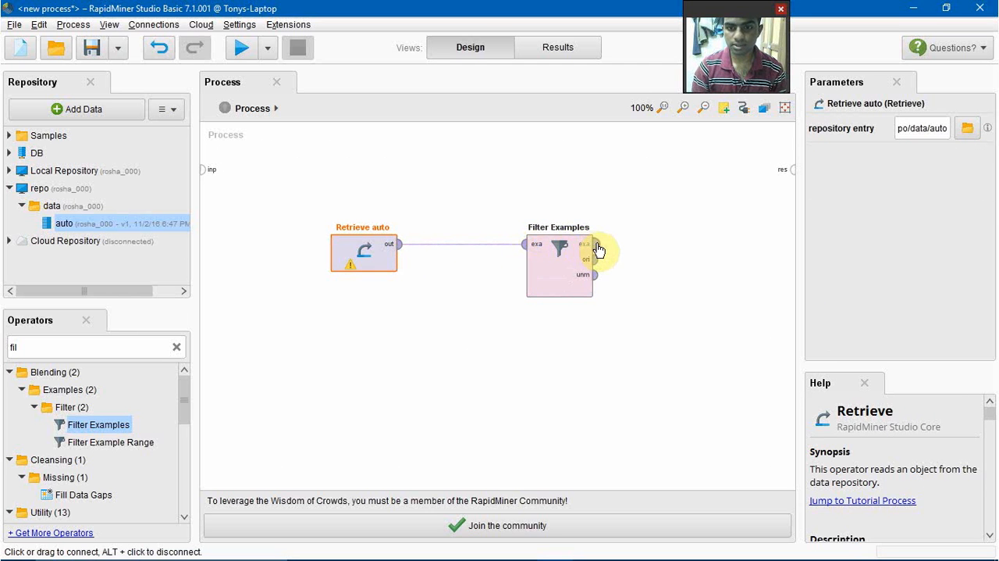
left_click_drag(593, 251, 790, 173)
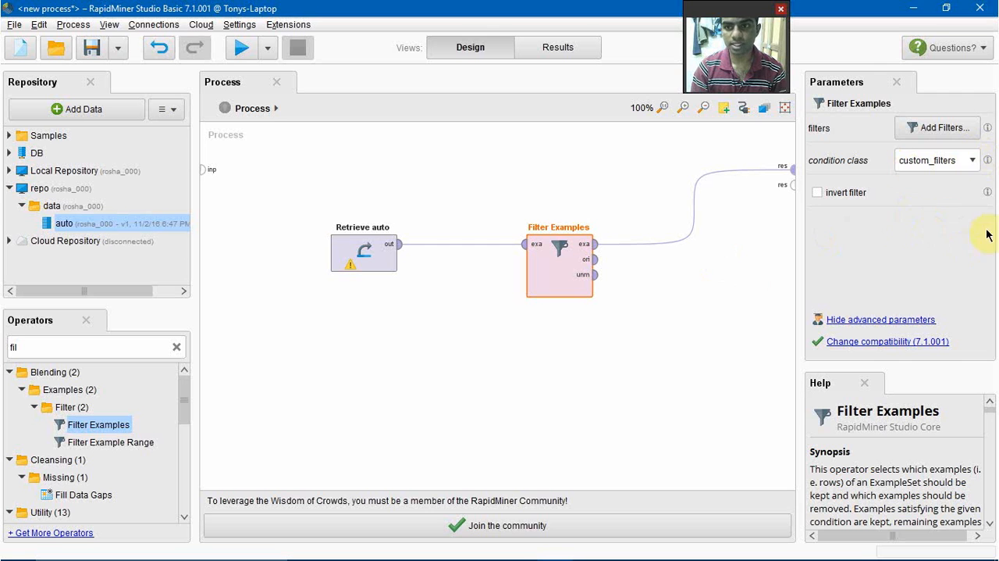
Step: Set the Filter Examples condition class to no_missing_attributes and run the process
left_click(973, 161)
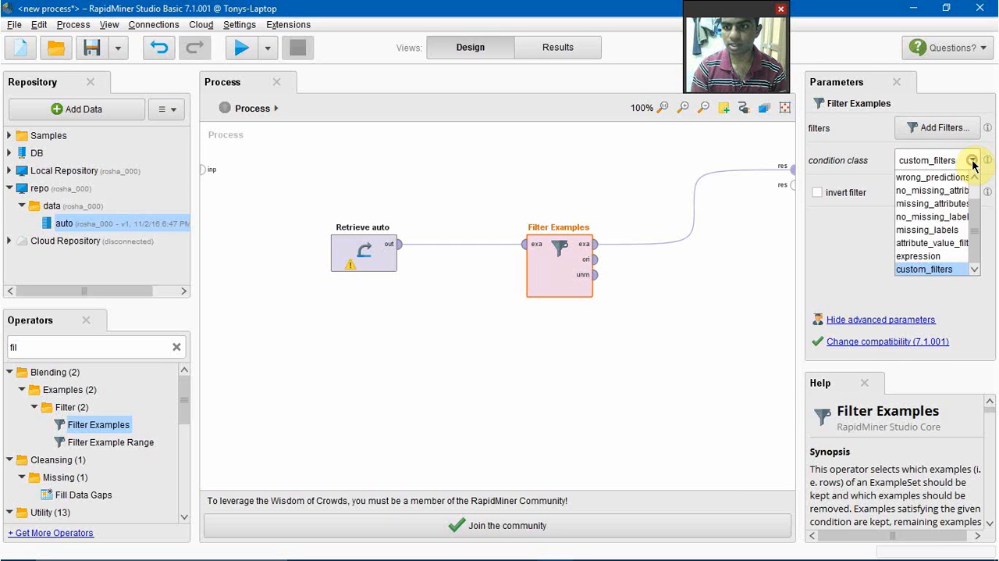
left_click(946, 191)
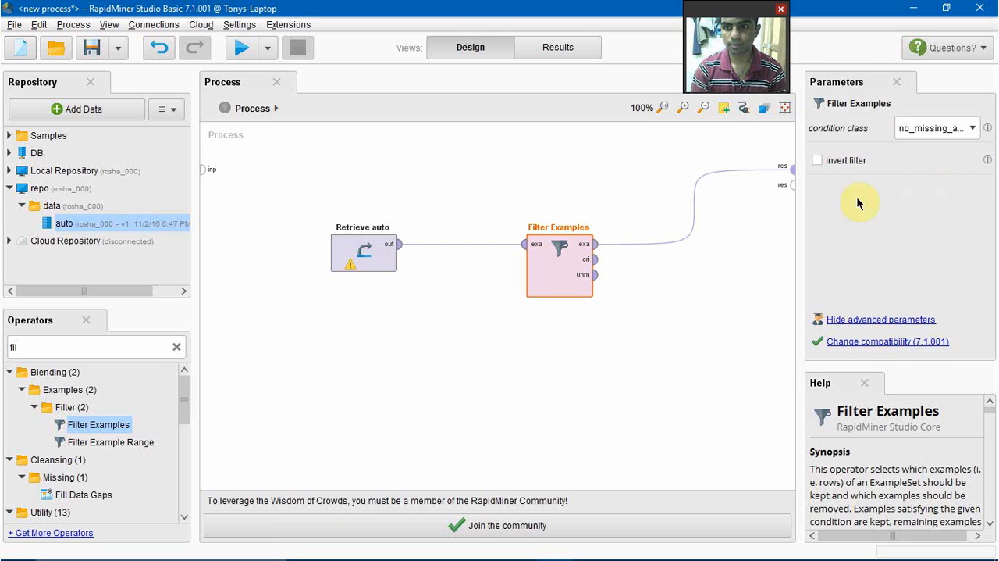
left_click(243, 49)
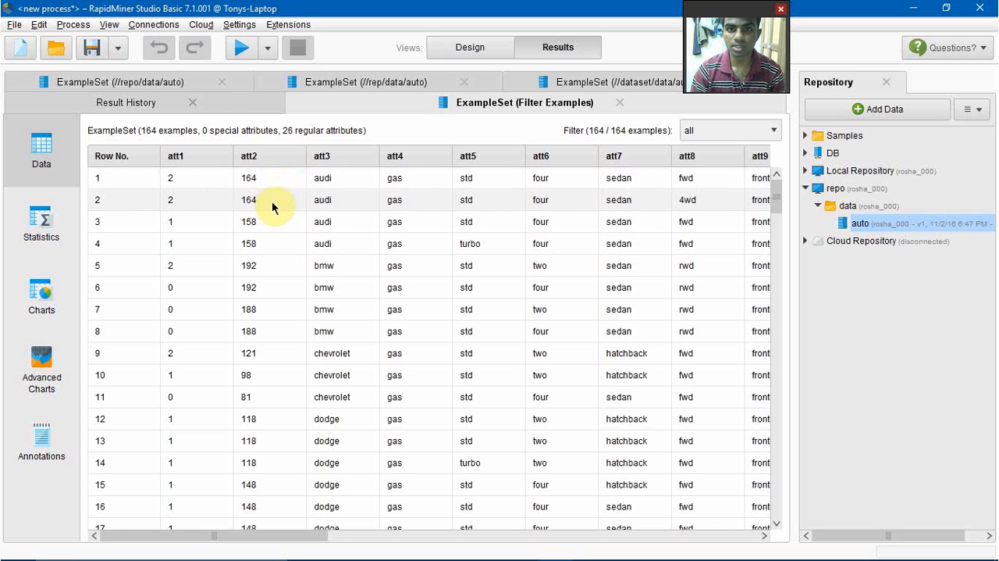
Step: Return to the process design and remove the connection between Retrieve auto and Filter Examples
left_click(469, 49)
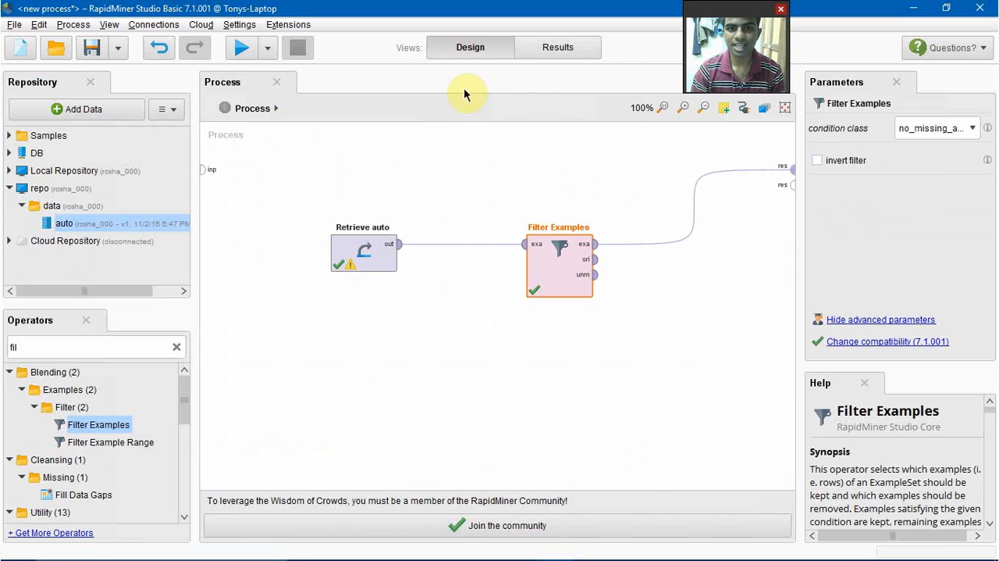
left_click(460, 246, "alt")
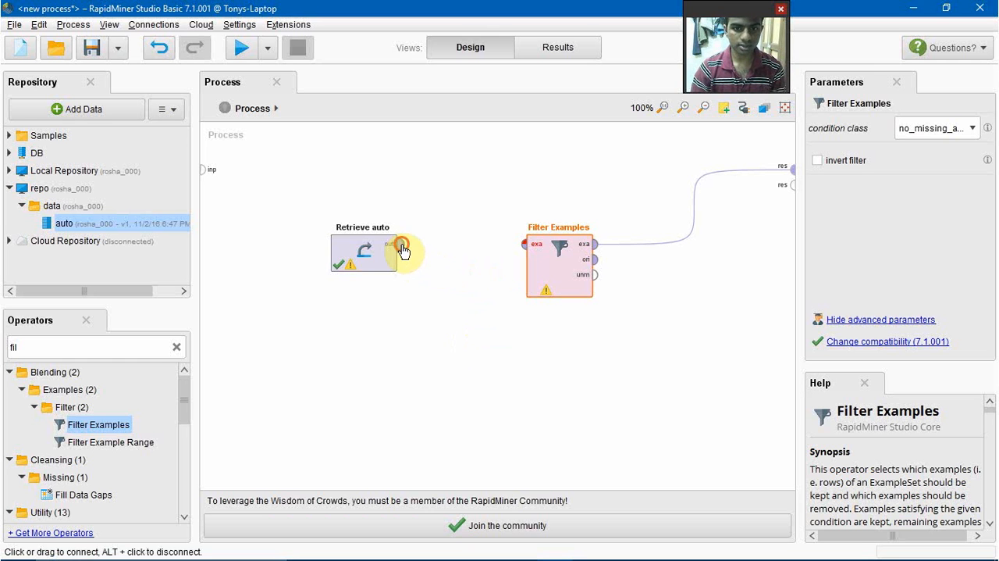
Step: Reconnect Retrieve auto to Filter Examples and run the process with the filter's condition class set to missing_attributes
left_click_drag(400, 247, 524, 248)
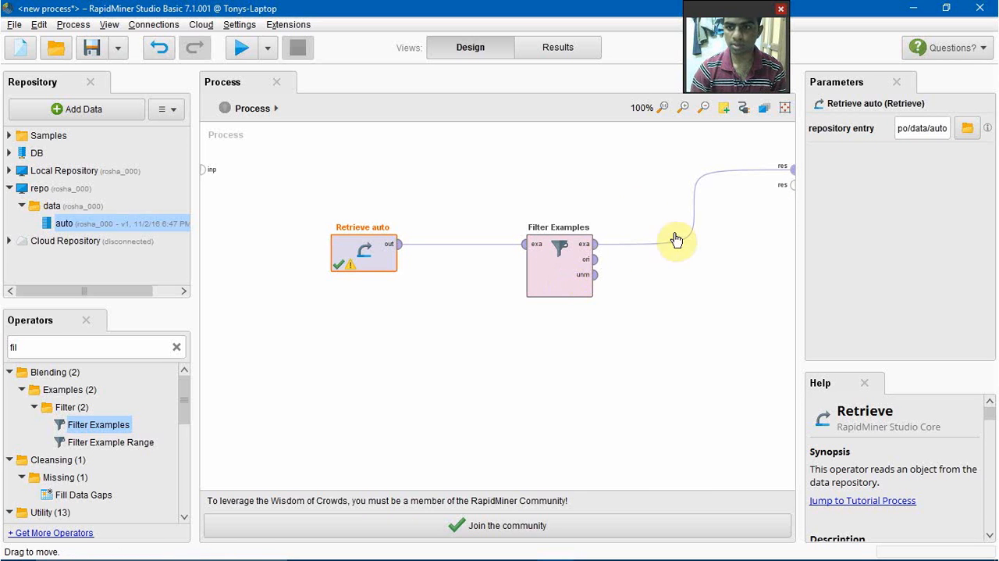
left_click(567, 271)
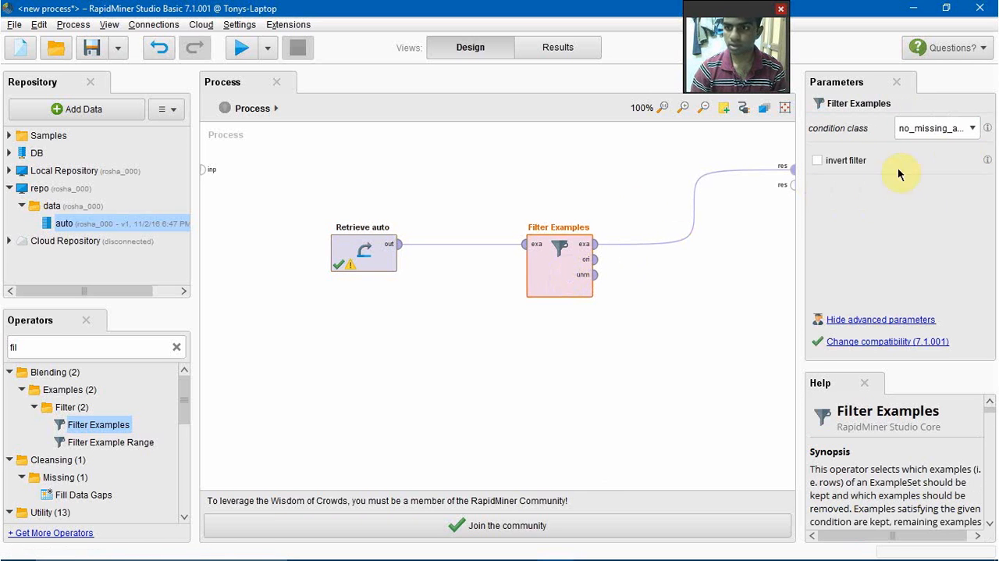
left_click(974, 129)
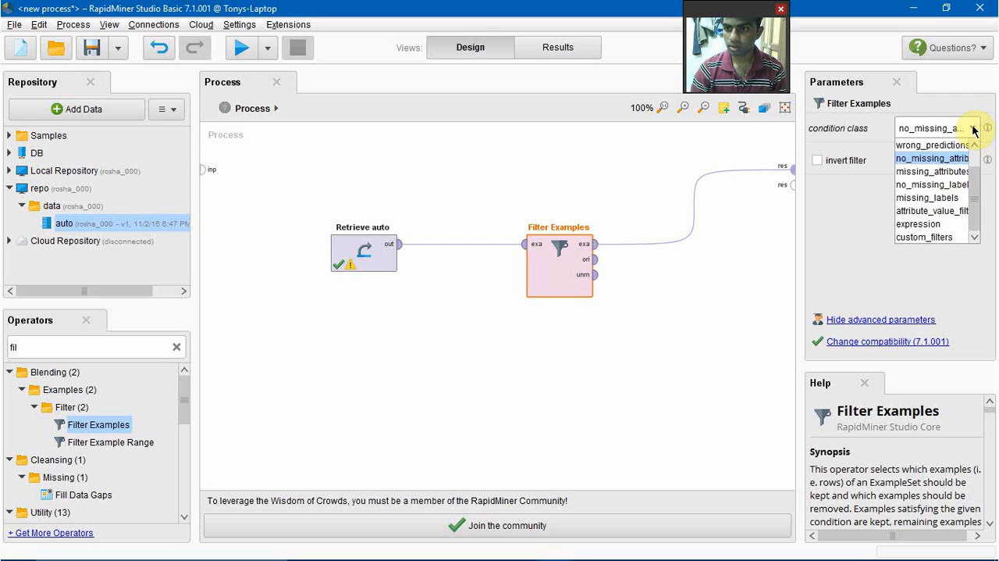
left_click(943, 173)
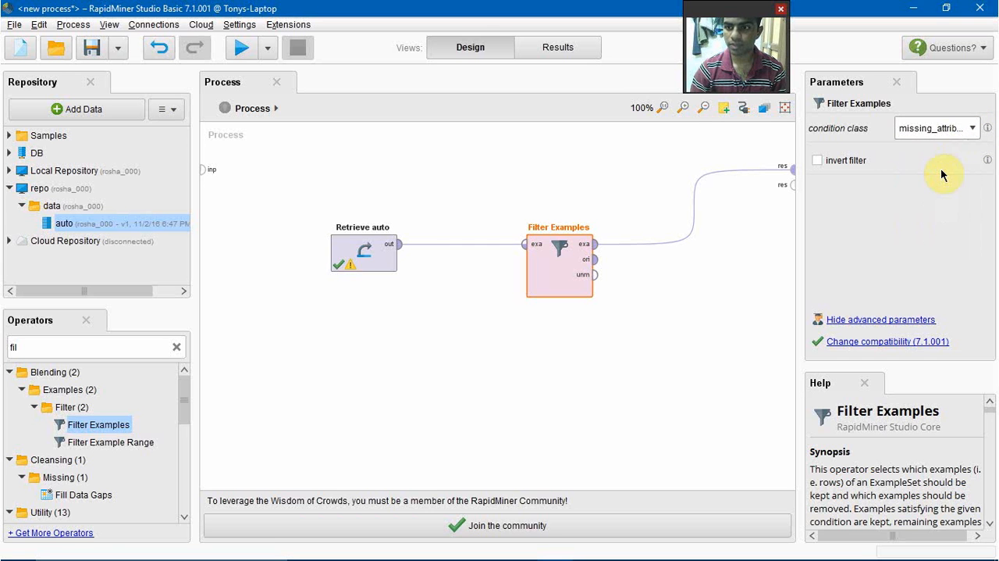
left_click(245, 51)
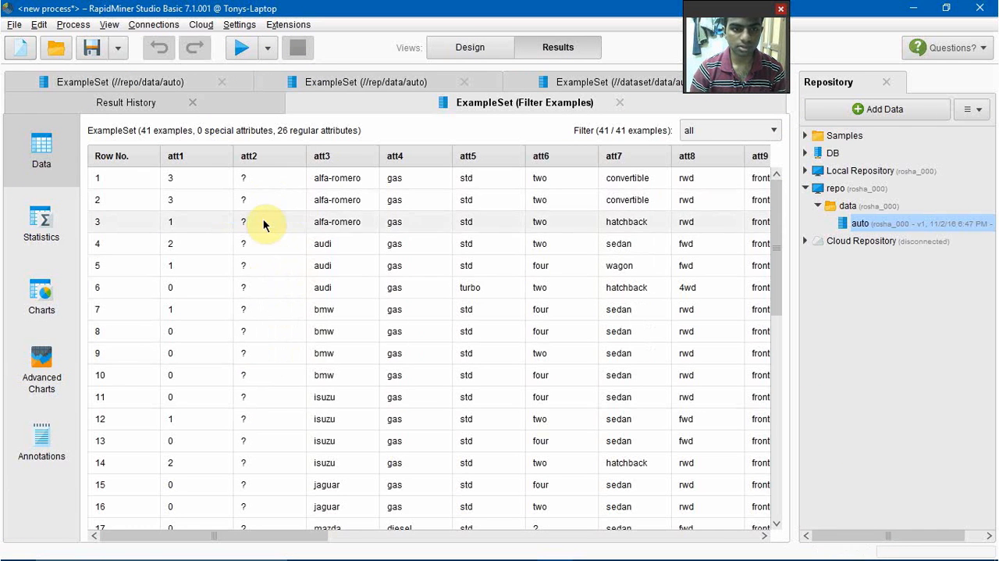
Step: Return to the process design and set the Filter Examples condition class to no_missing_attributes
left_click(485, 50)
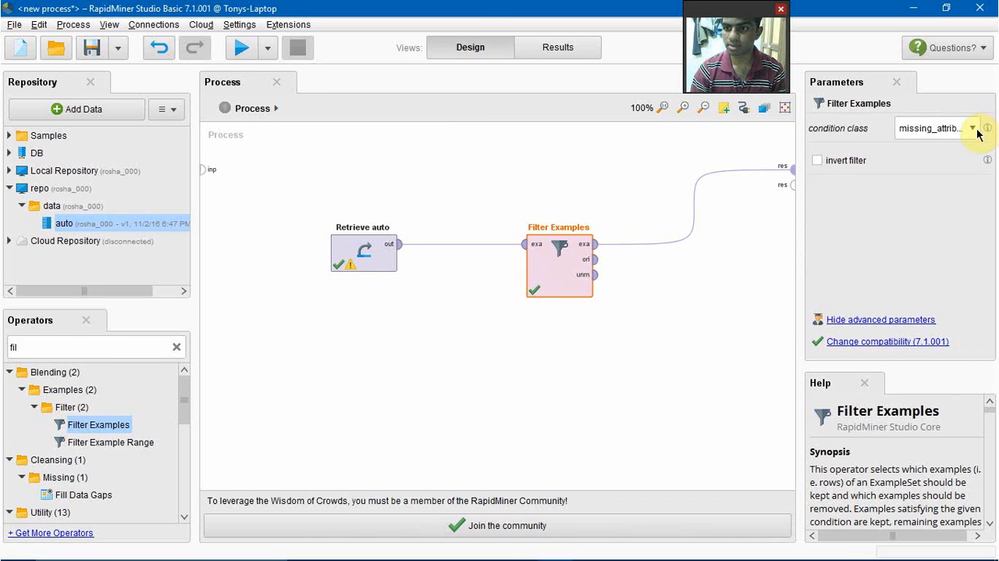
left_click(974, 128)
left_click(940, 158)
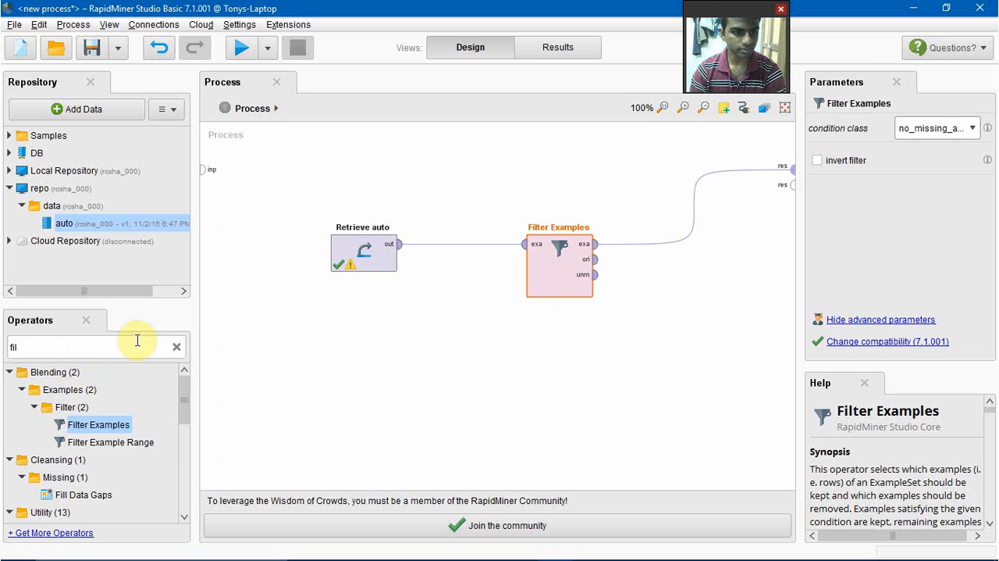
Step: Add a Replace Missing Values operator and connect it between the Retrieve auto output and the Filter Examples input
left_click(174, 346)
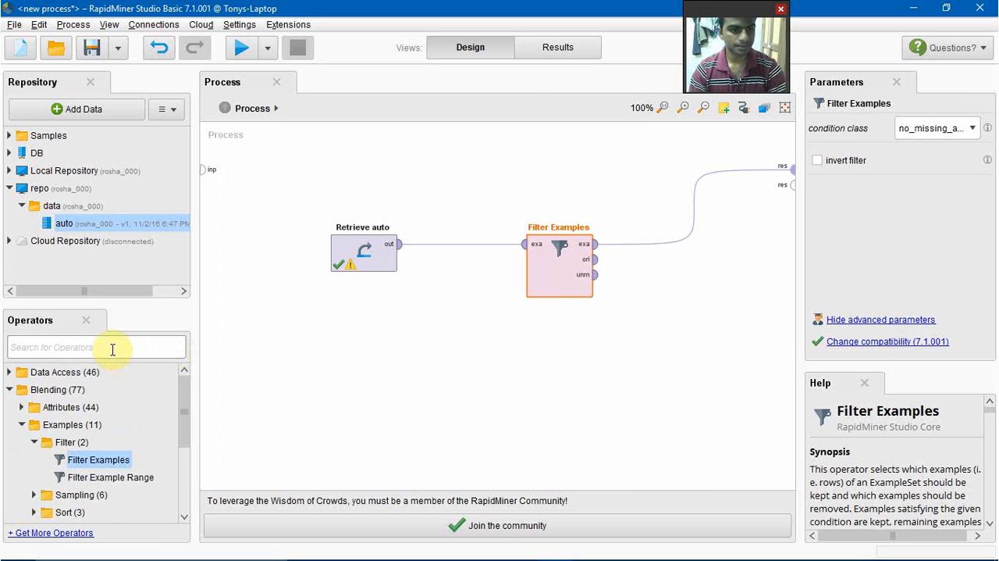
type("miss")
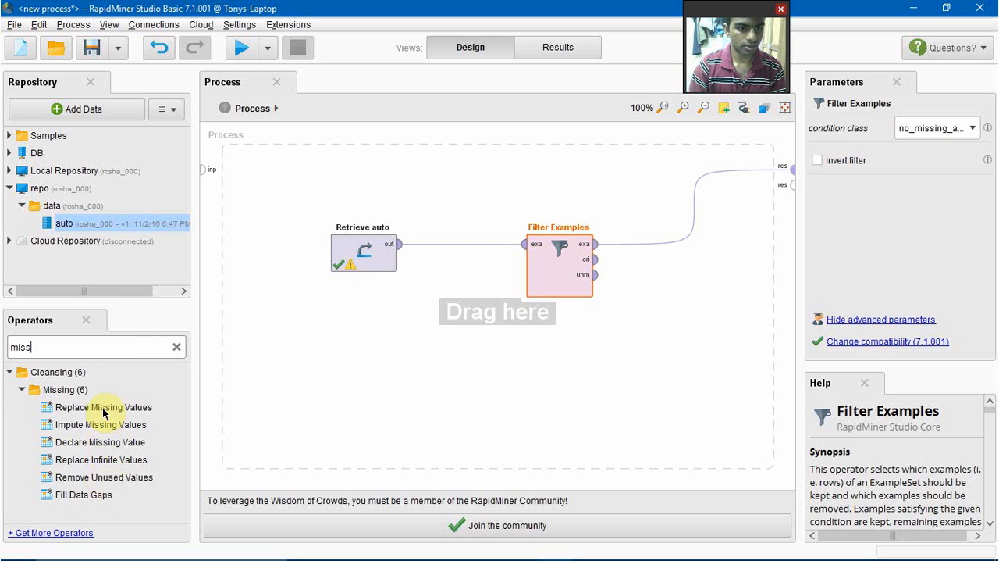
left_click_drag(103, 411, 462, 348)
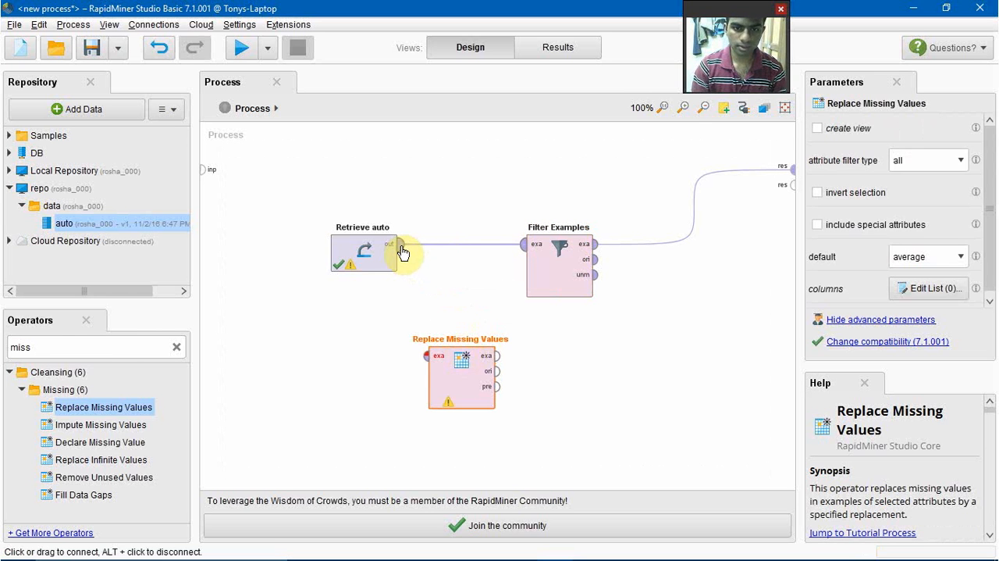
left_click_drag(402, 252, 426, 359)
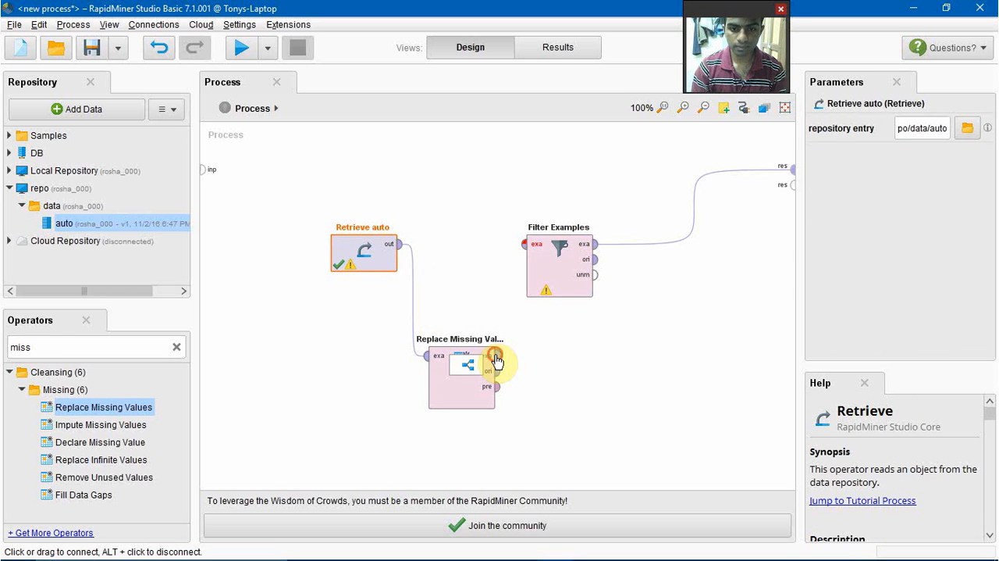
left_click_drag(496, 357, 526, 249)
mouse_move(529, 250)
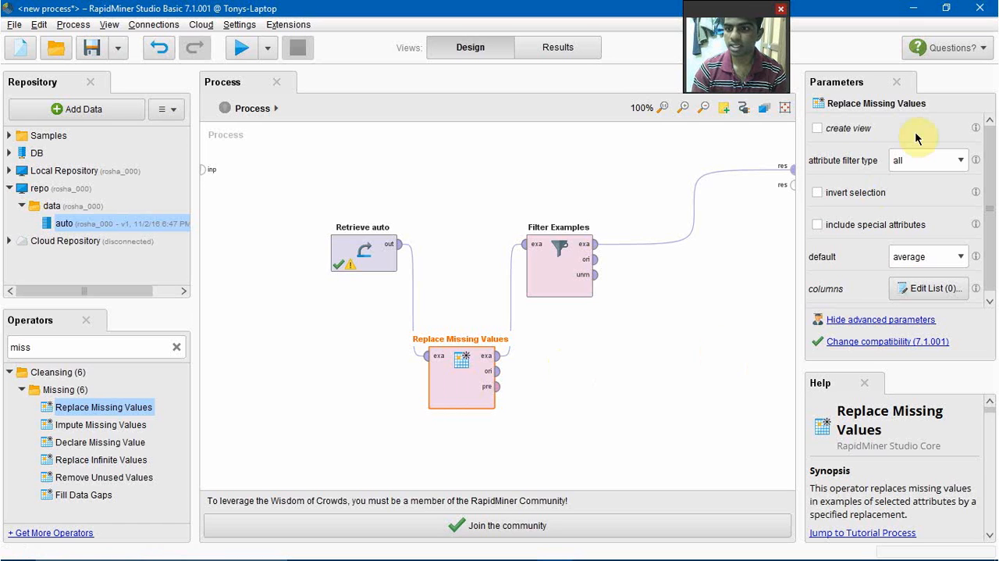
Step: Set the Replace Missing Values attribute filter type to single and choose att2 as its attribute
left_click(962, 161)
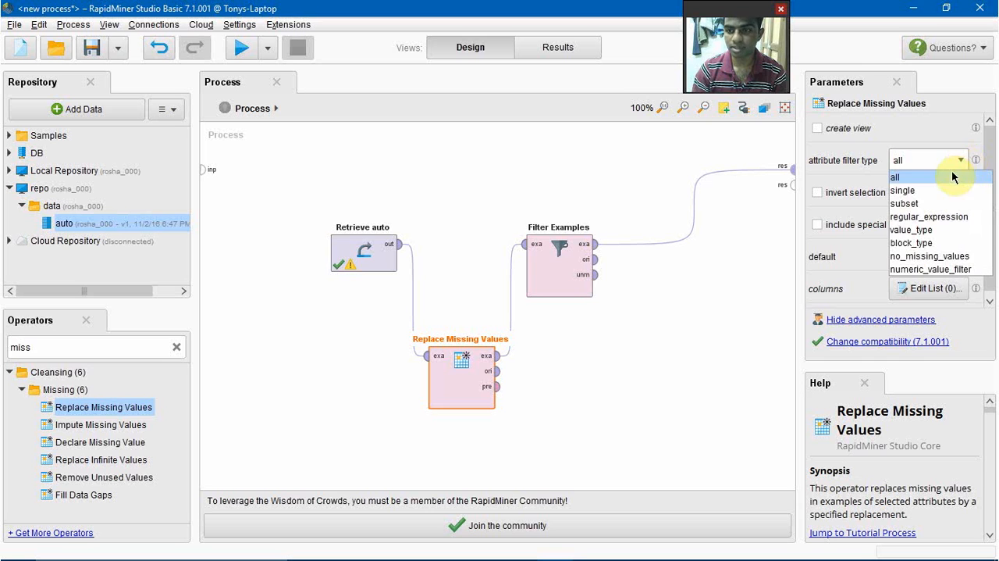
left_click(946, 190)
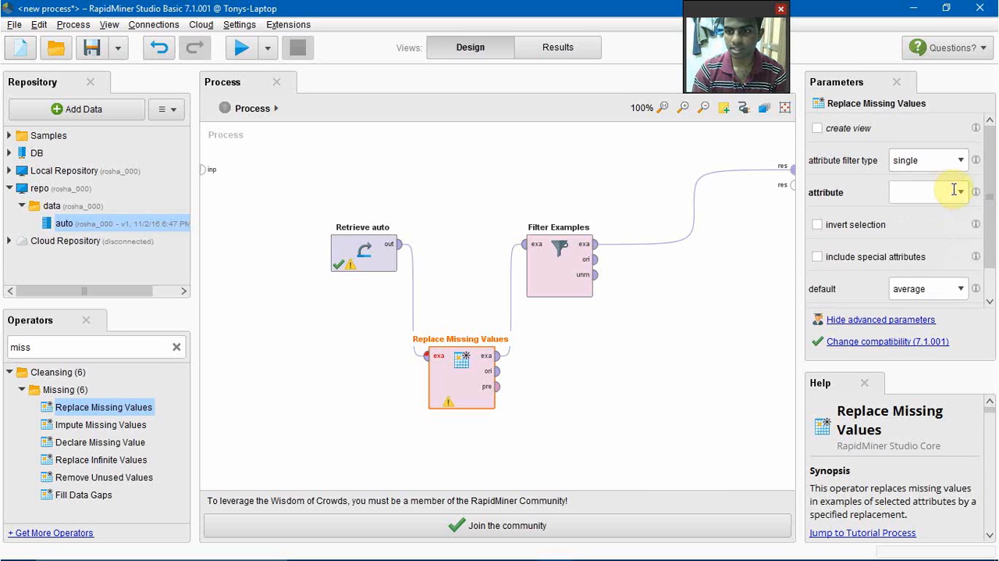
left_click(960, 193)
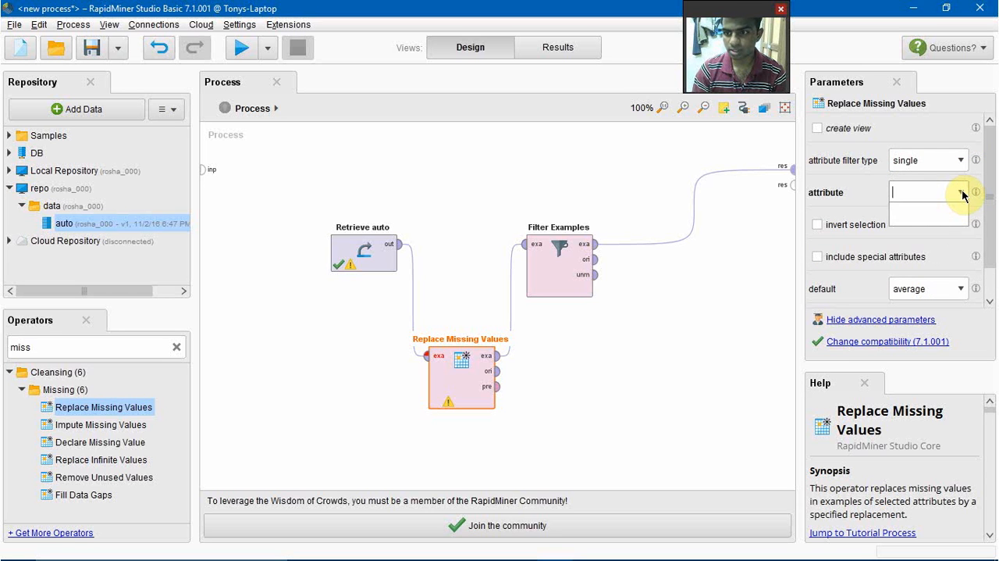
left_click(964, 195)
left_click(963, 196)
left_click(962, 194)
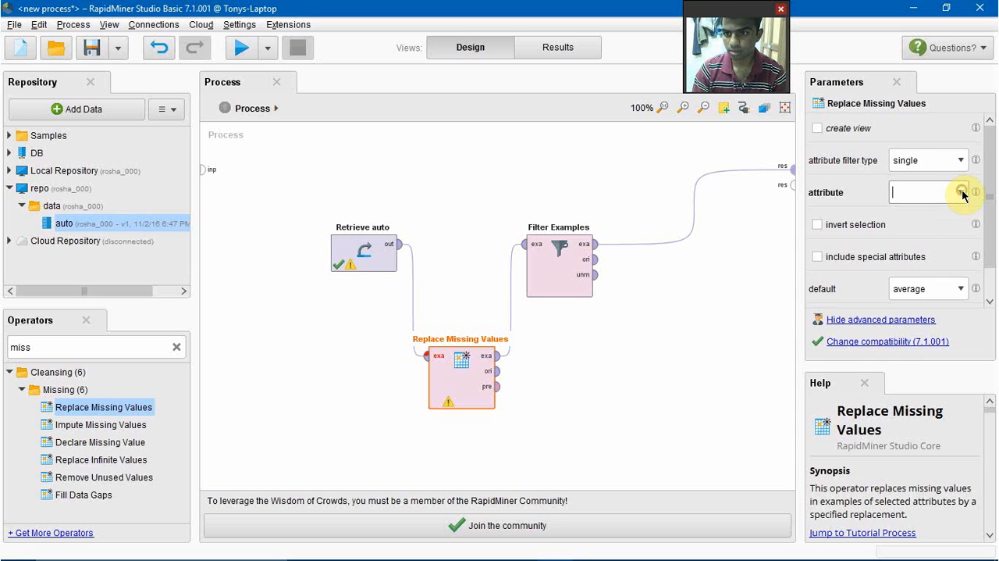
left_click(962, 195)
left_click(962, 194)
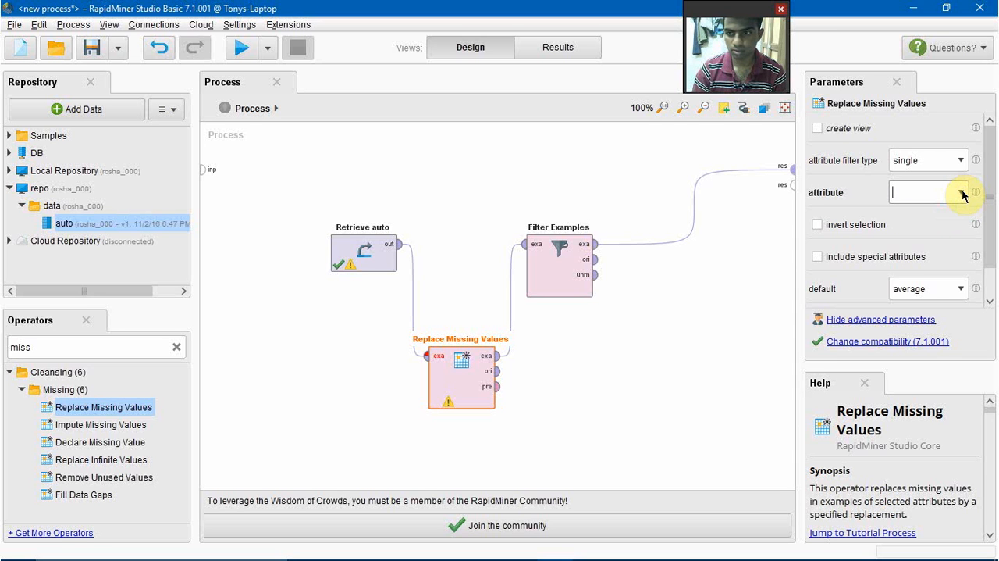
left_click(962, 194)
left_click(963, 195)
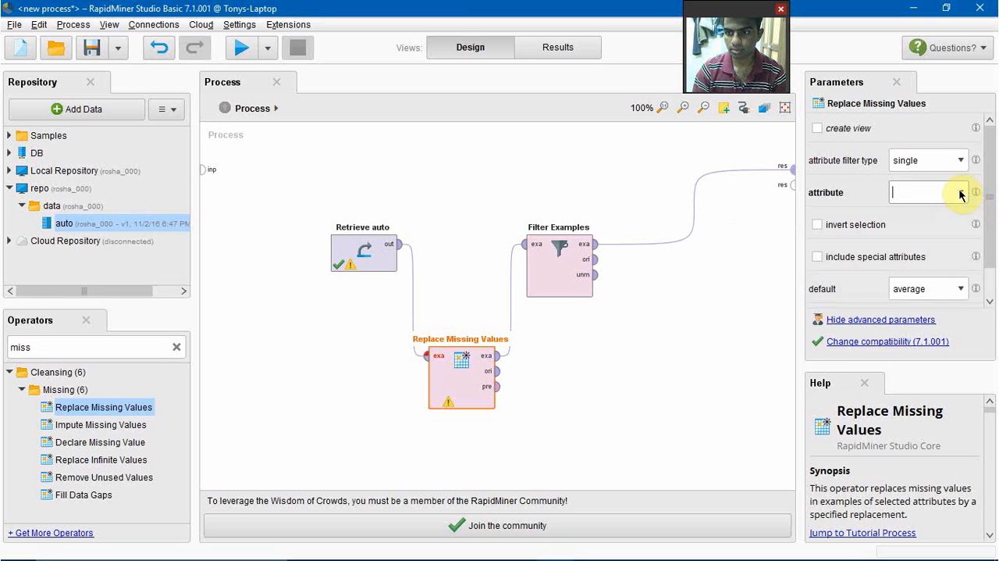
left_click(961, 194)
left_click(960, 193)
left_click(960, 193)
left_click(961, 193)
left_click(961, 193)
type("a")
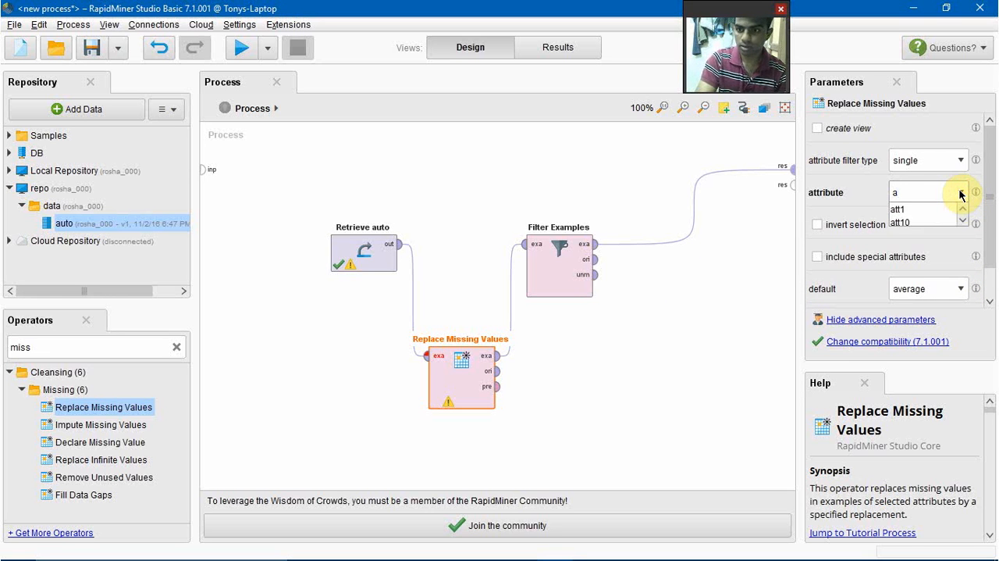
type("tt2")
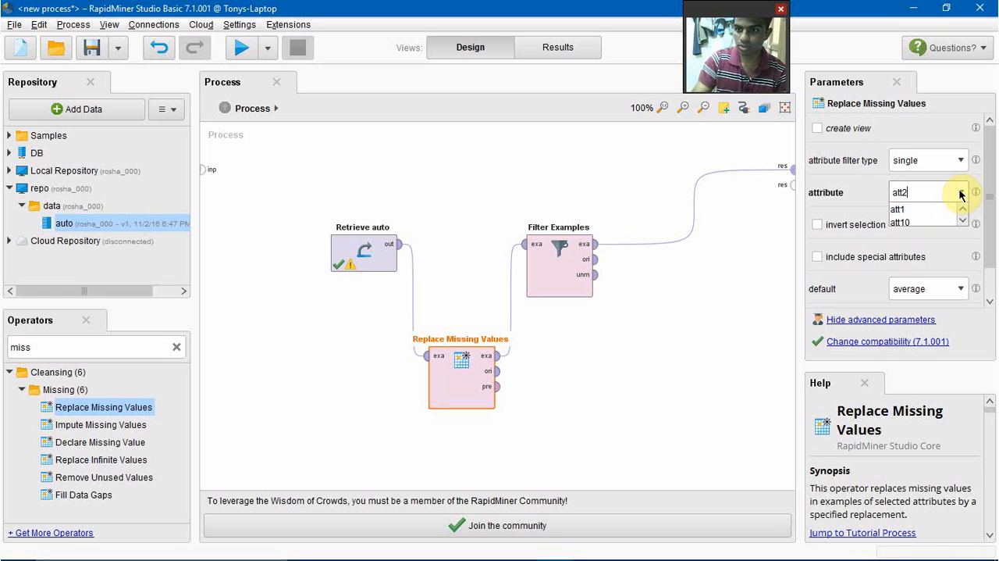
left_click(943, 194)
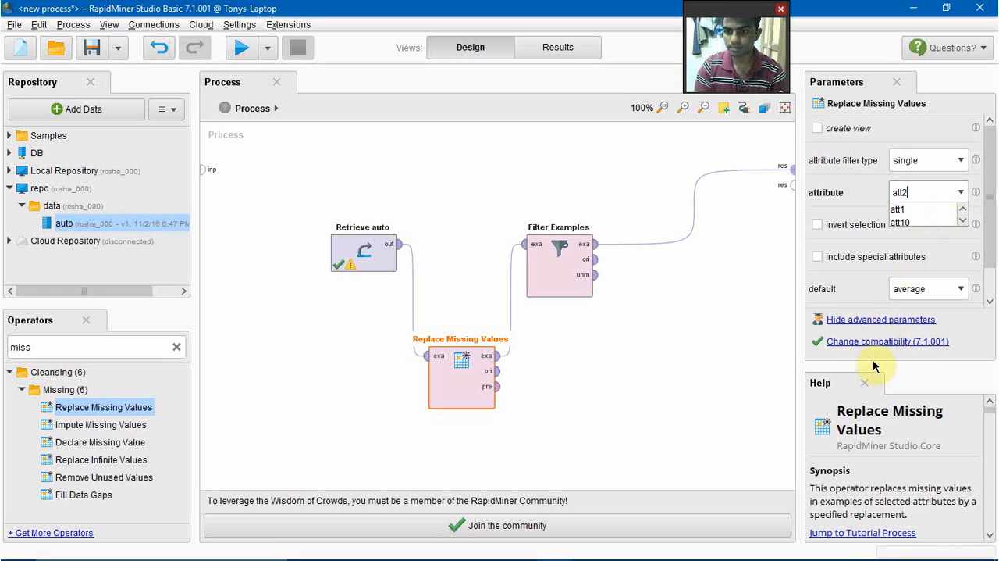
left_click(954, 295)
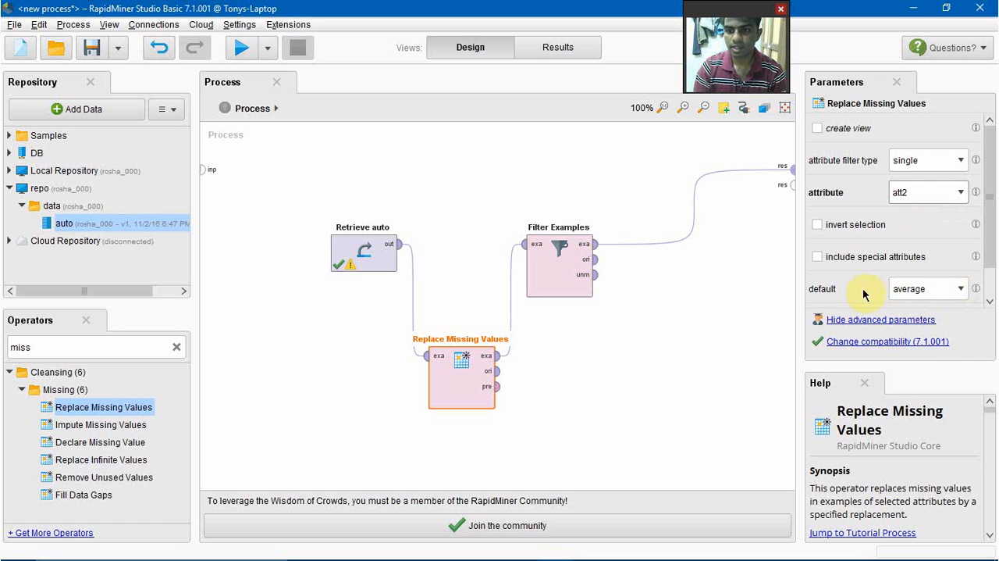
Step: Choose average as the default replacement for missing values and run the process
left_click(962, 290)
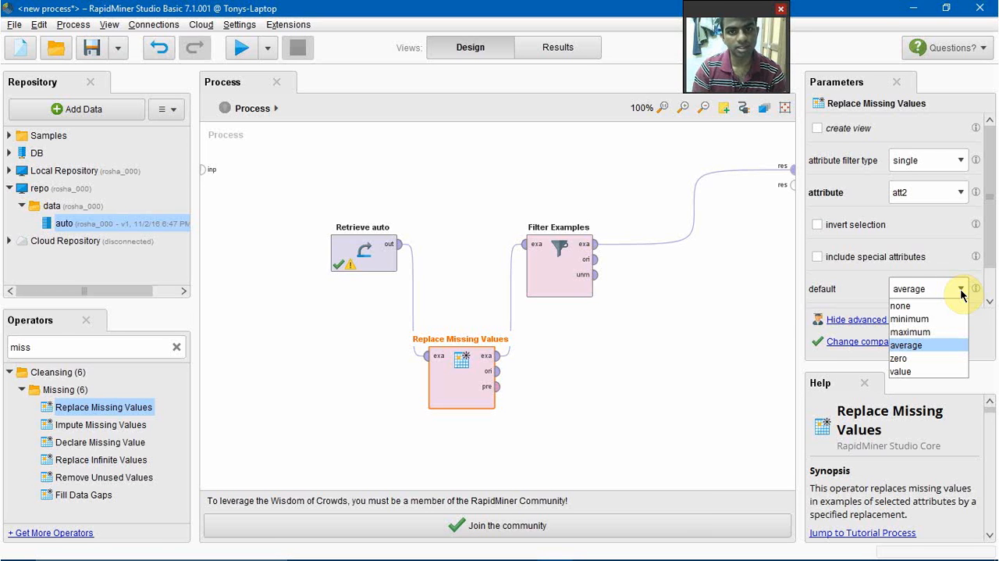
left_click(924, 344)
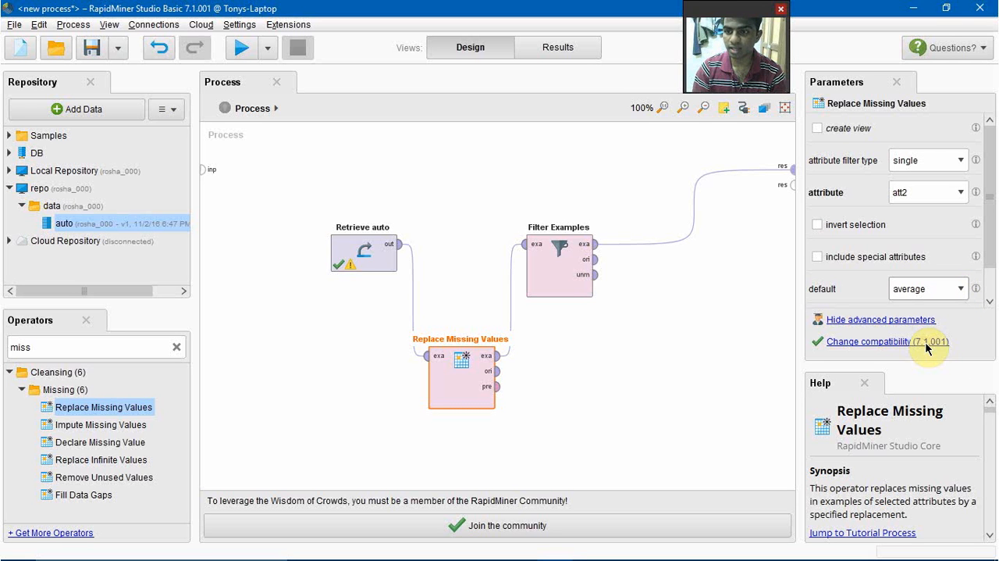
left_click(241, 50)
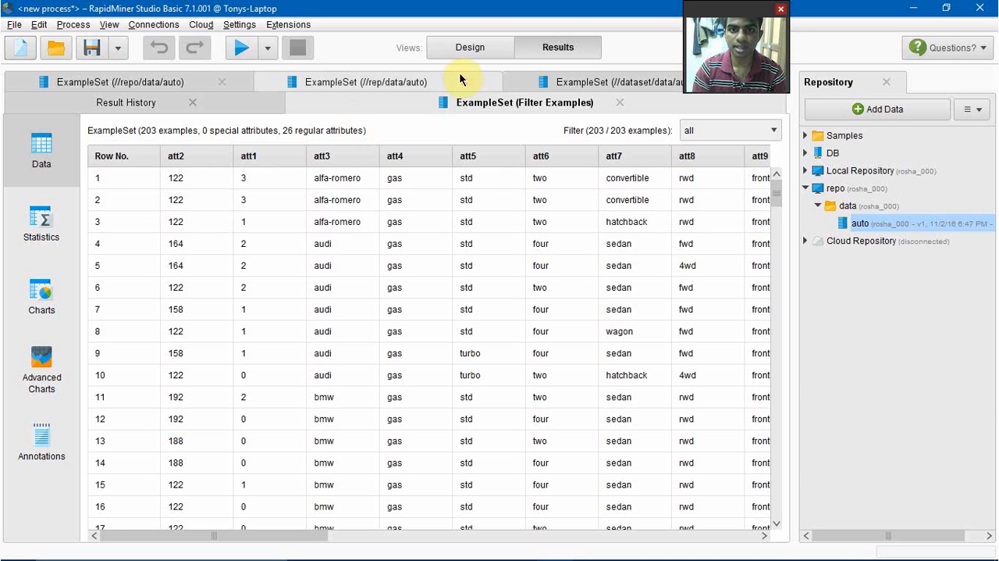
Step: Return to the process design and delete the Replace Missing Values operator
left_click(485, 47)
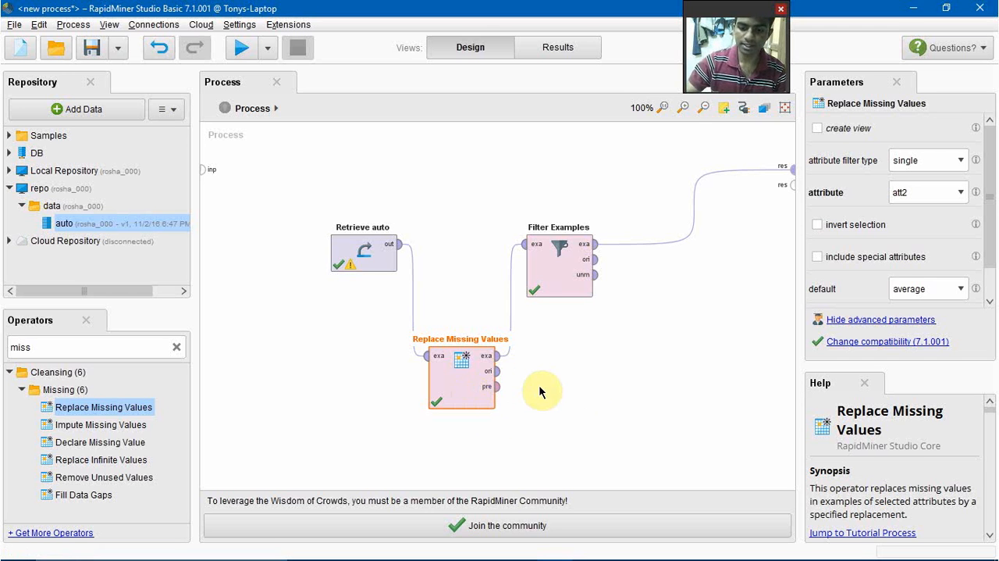
key("Delete")
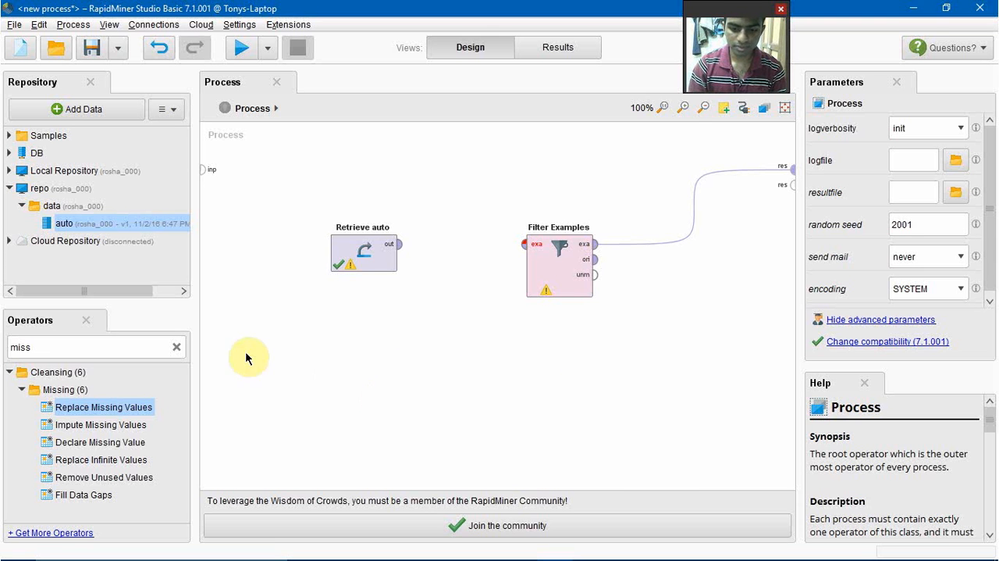
Step: Add a Discretize by Frequency operator and connect it between the Retrieve auto output and the Filter Examples input
left_click_drag(109, 406, 101, 340)
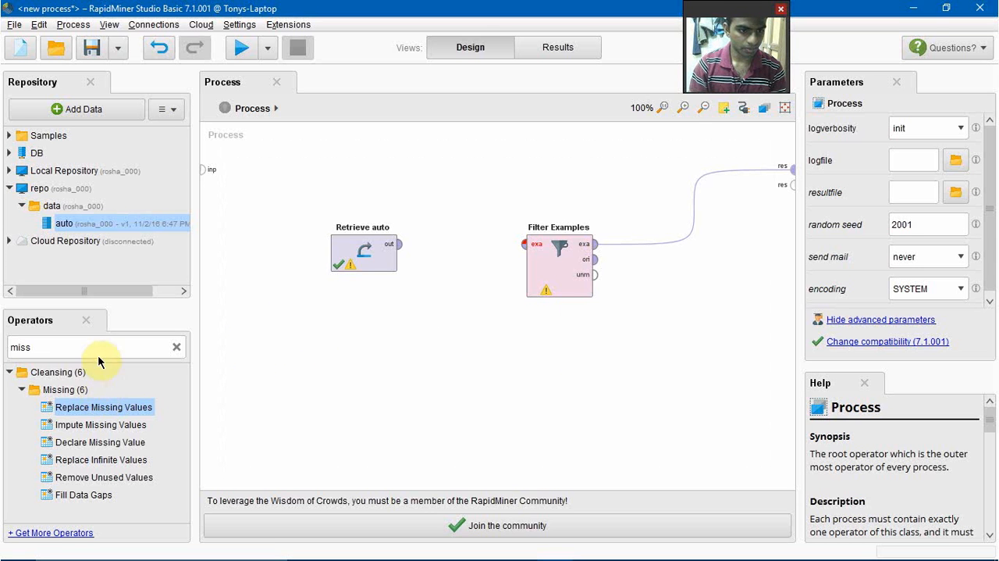
left_click(176, 348)
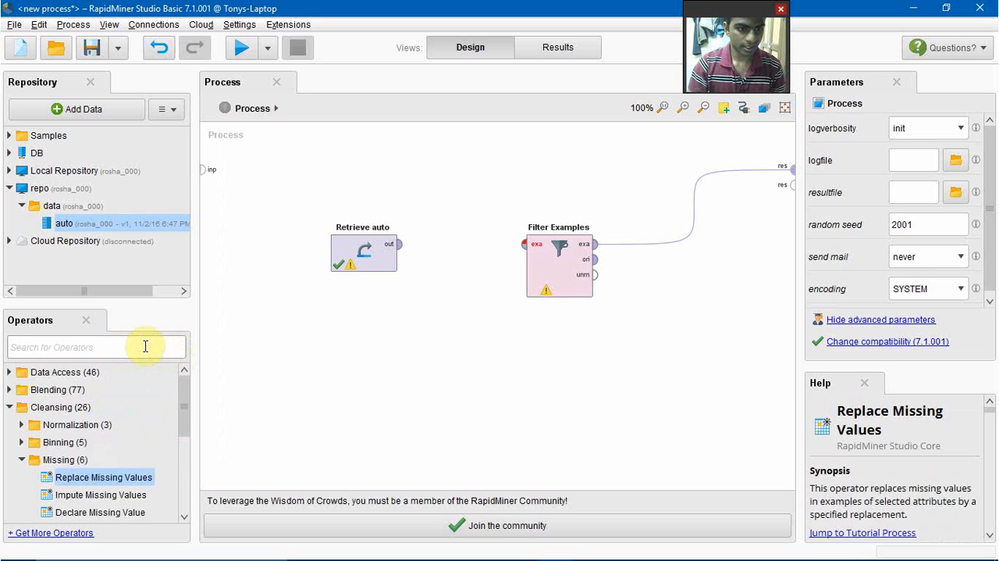
left_click(146, 346)
type("dis")
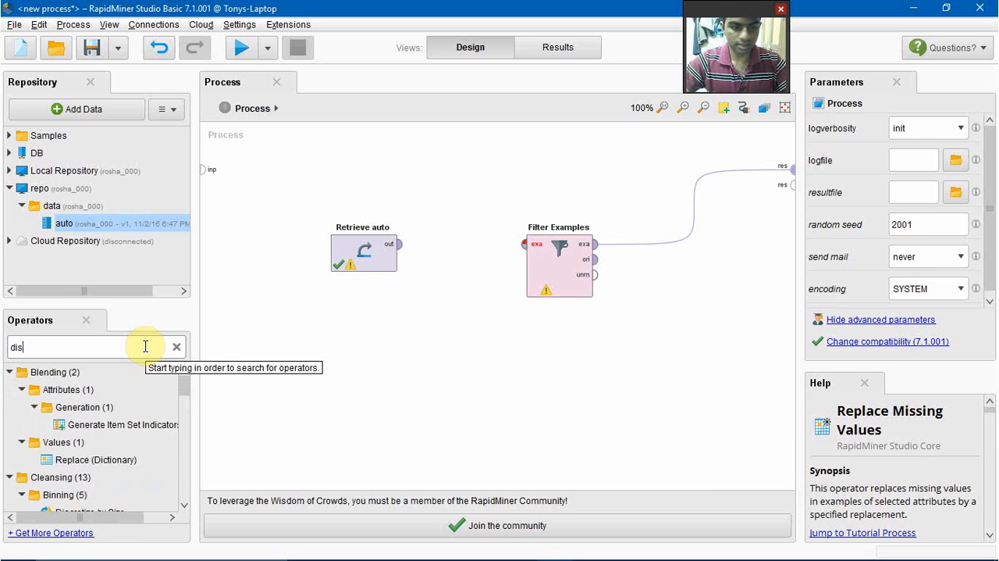
left_click_drag(94, 409, 460, 367)
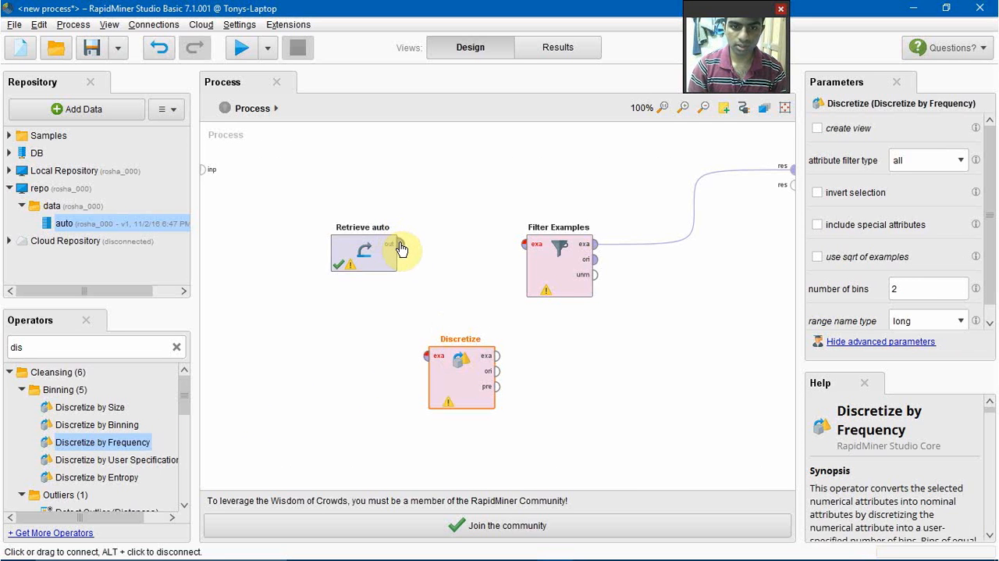
left_click_drag(398, 245, 427, 356)
left_click_drag(497, 357, 528, 250)
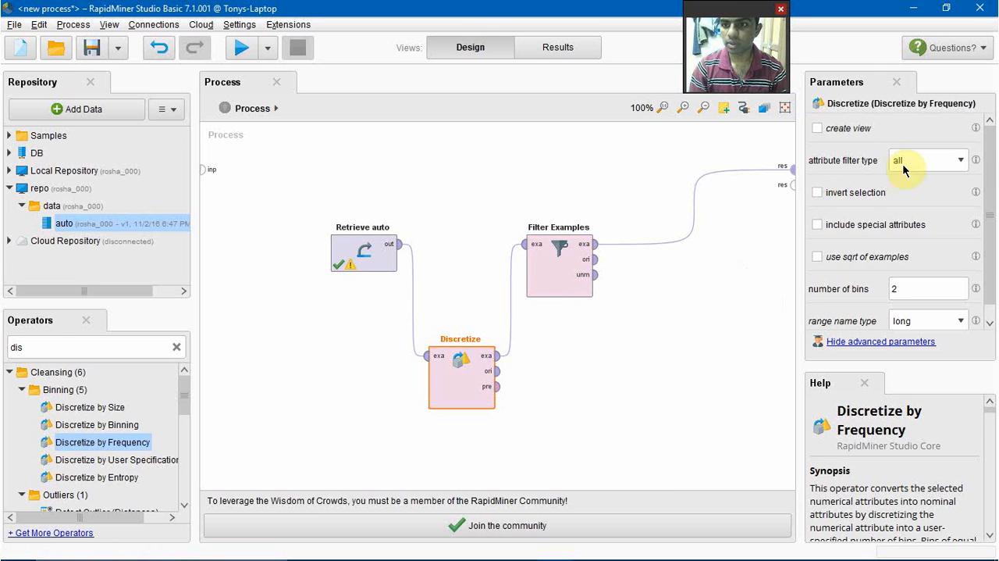
Step: Configure the Discretize operator to filter on the single attribute att2 and set the number of bins to 3
left_click(957, 161)
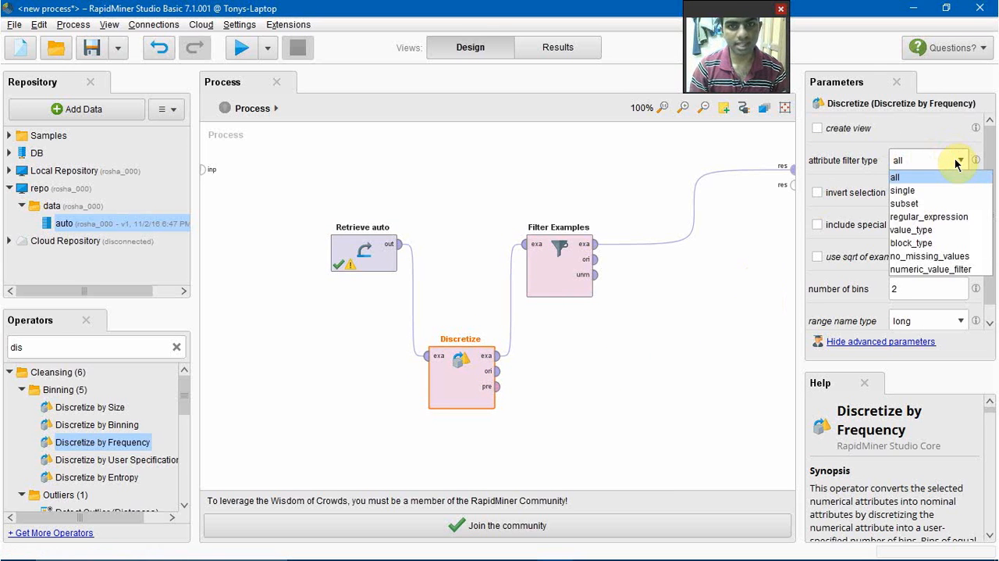
left_click(941, 191)
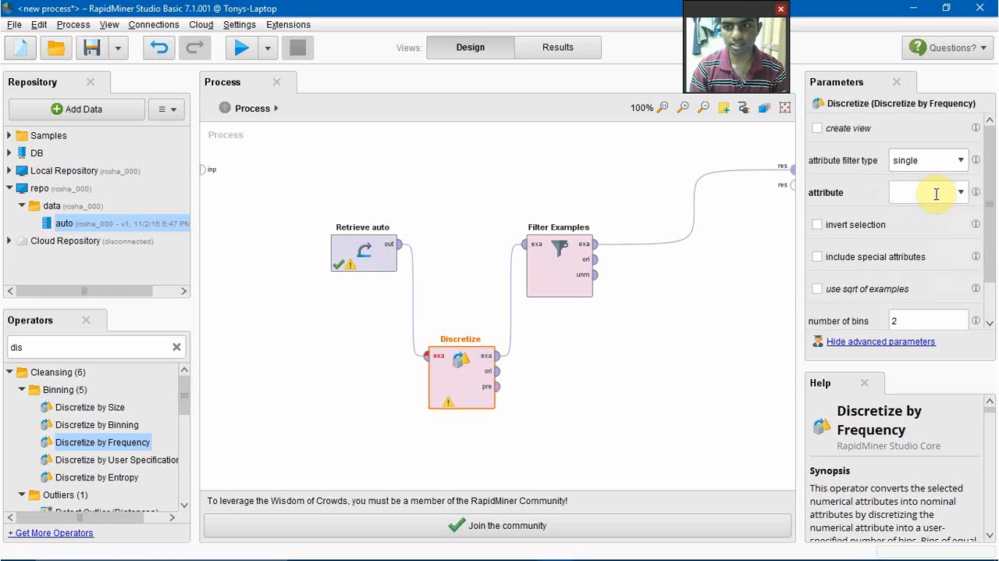
left_click(959, 194)
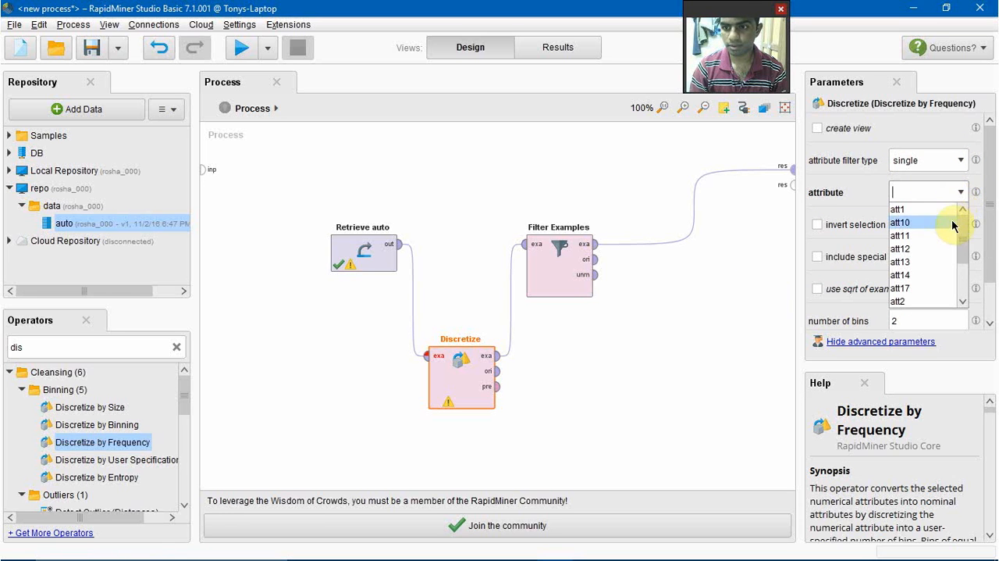
left_click(927, 301)
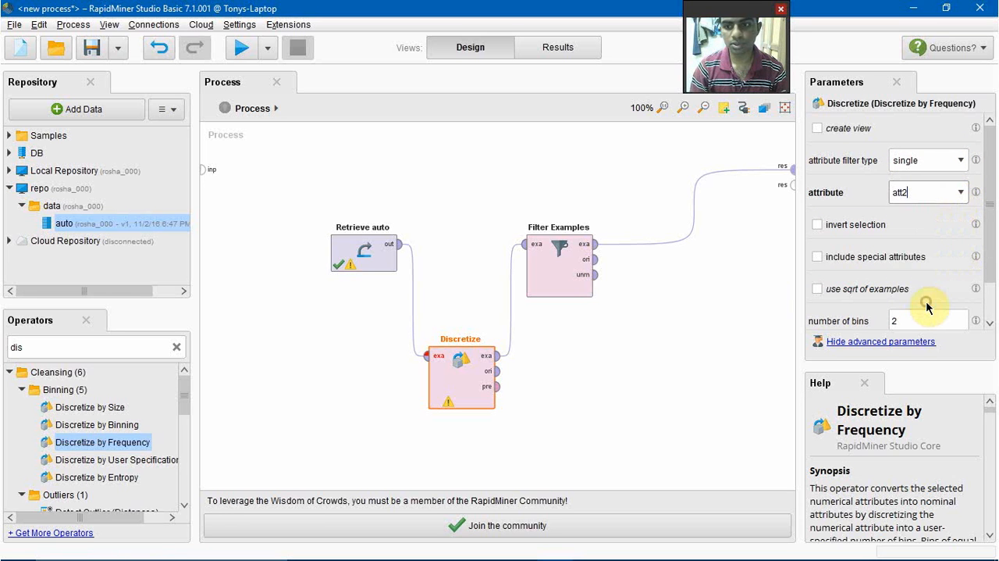
left_click(917, 318)
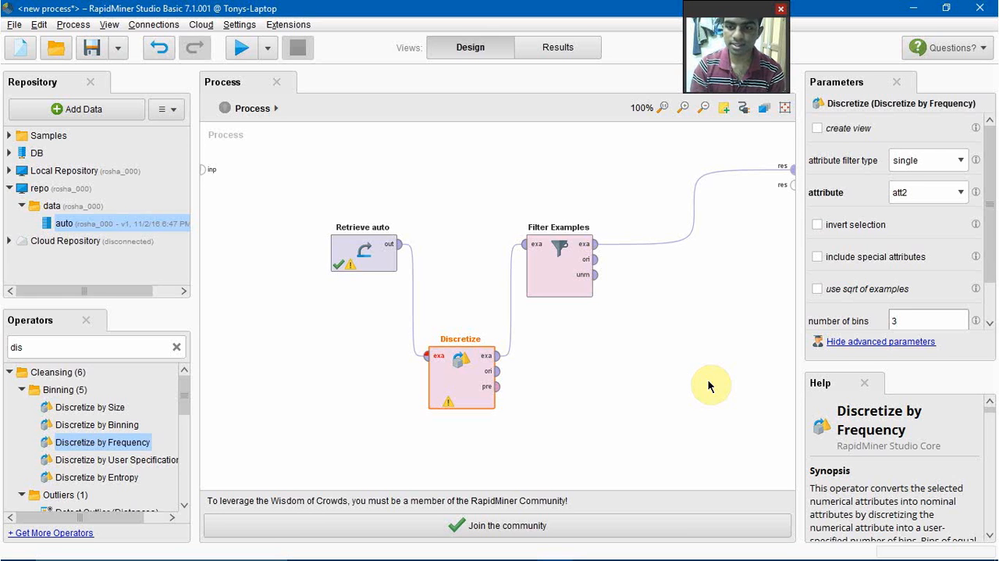
Step: Run the process and examine the nominal value details of att2 in the result statistics
left_click(246, 52)
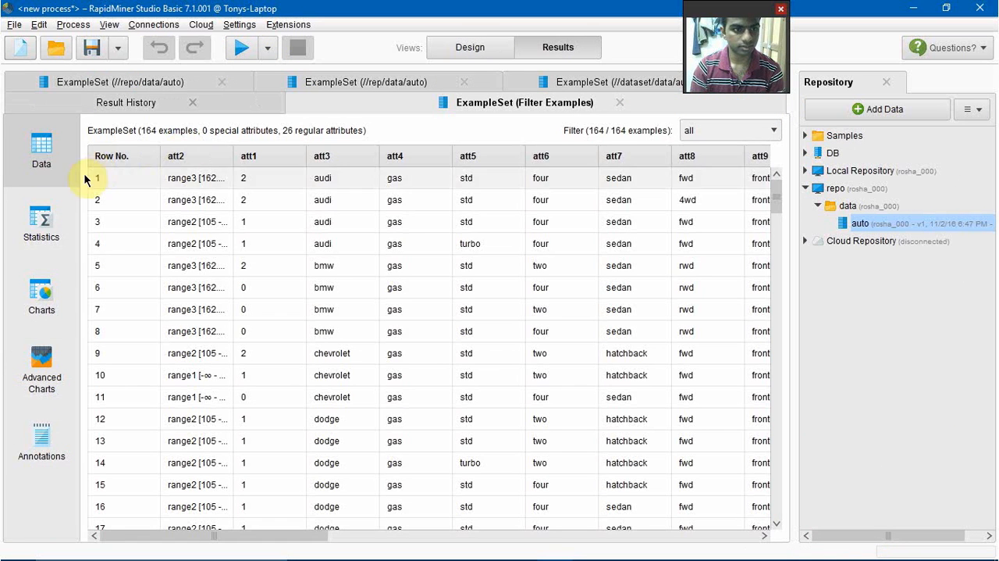
left_click(41, 220)
left_click(207, 179)
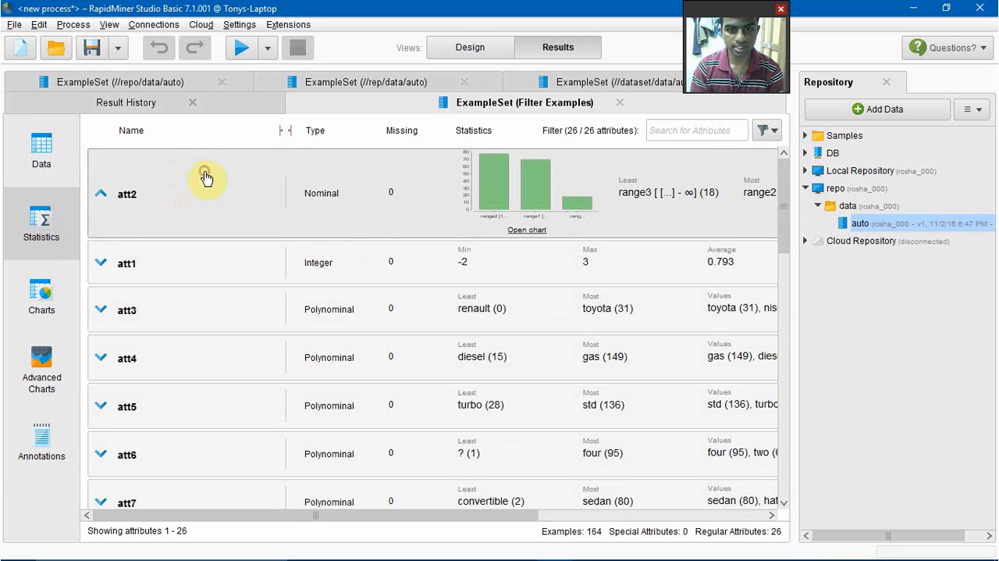
left_click_drag(299, 511, 611, 511)
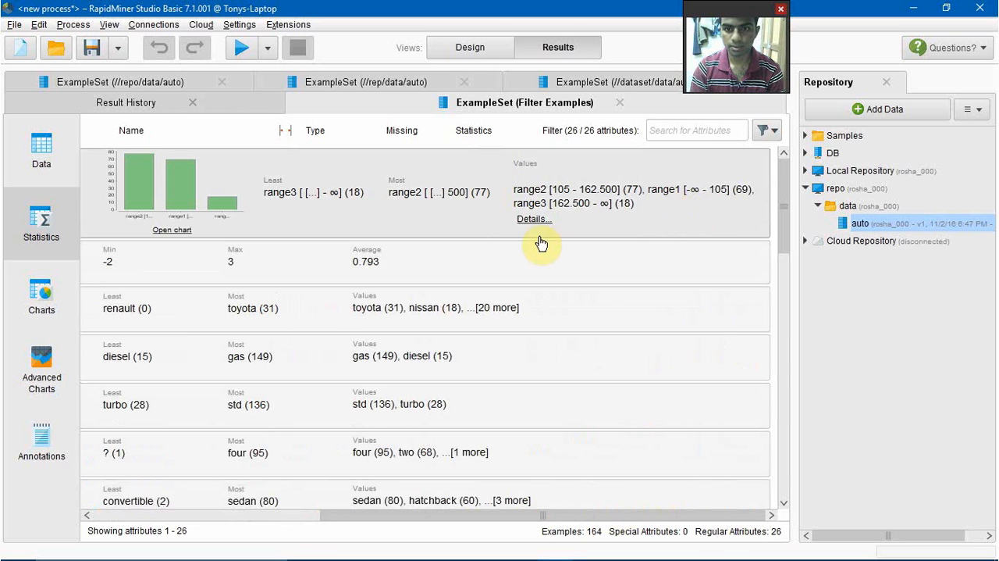
left_click(534, 219)
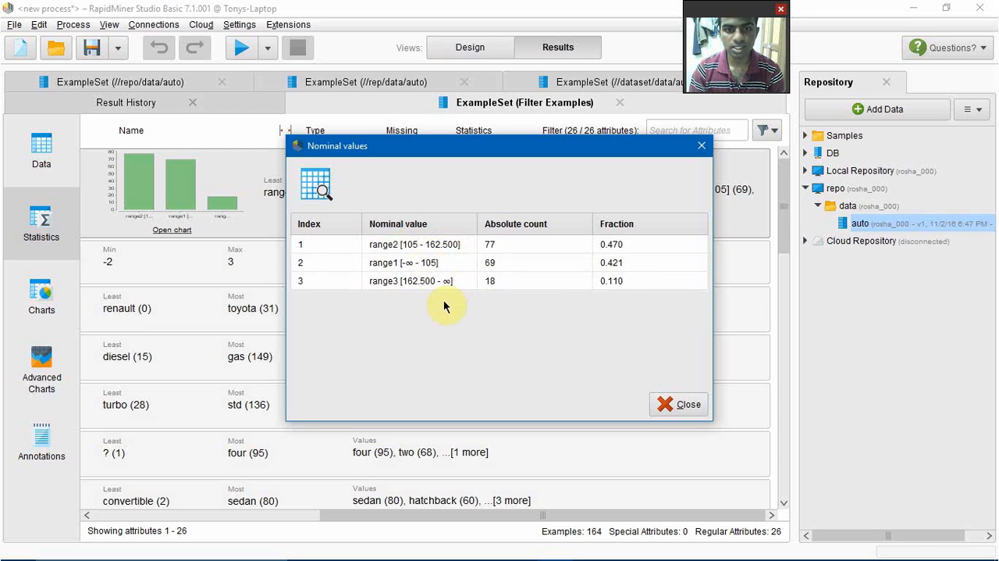
left_click(665, 402)
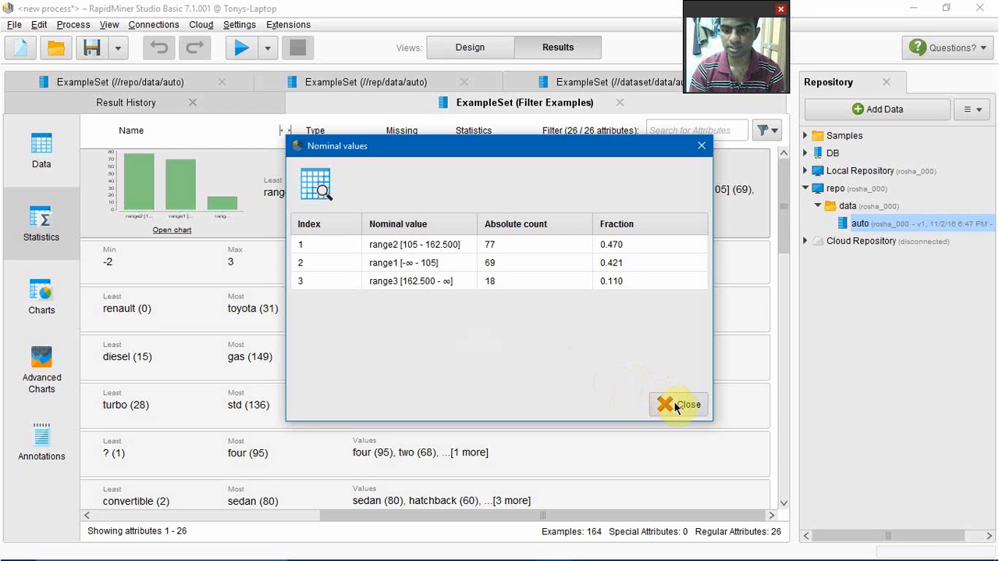
Step: Replace the Discretize operator in the process design with a Normalize operator connected between the Retrieve auto output and the Filter Examples input
left_click(467, 49)
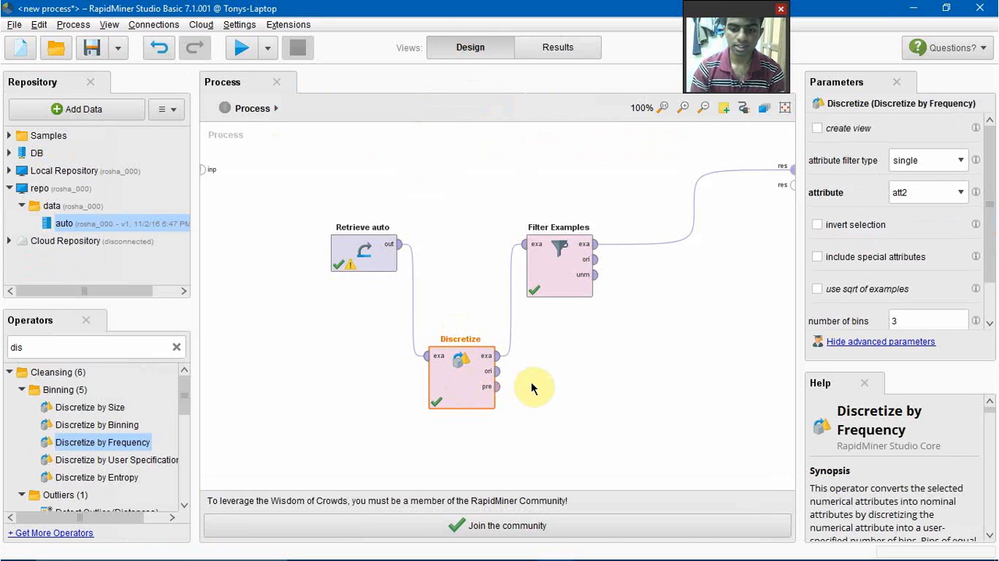
key("Delete")
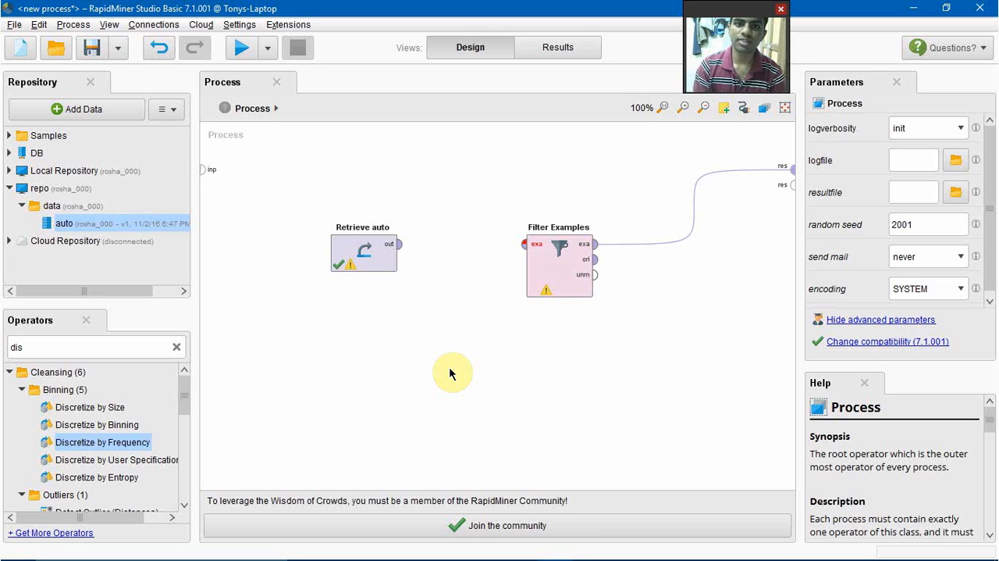
double_click(115, 344)
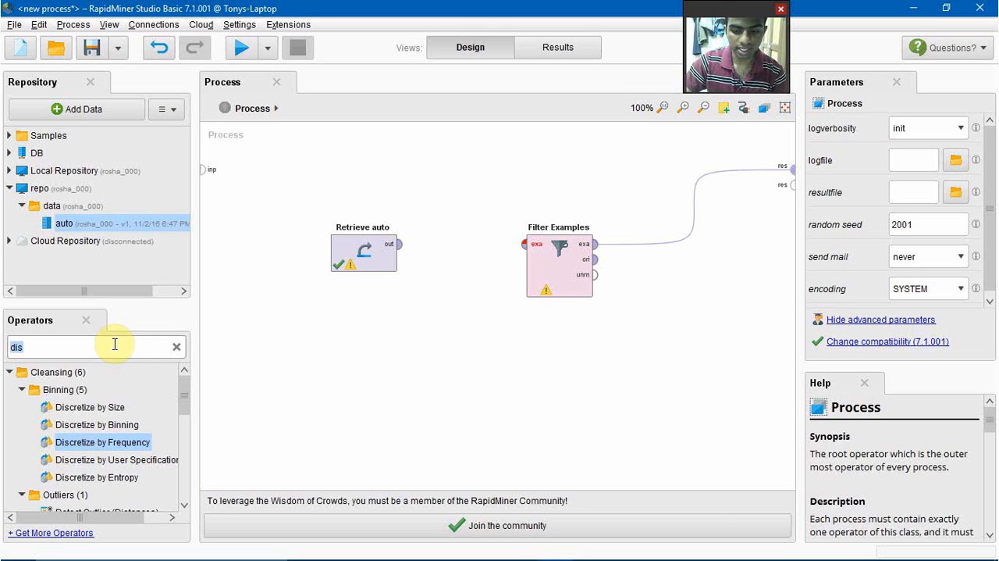
key("BackSpace")
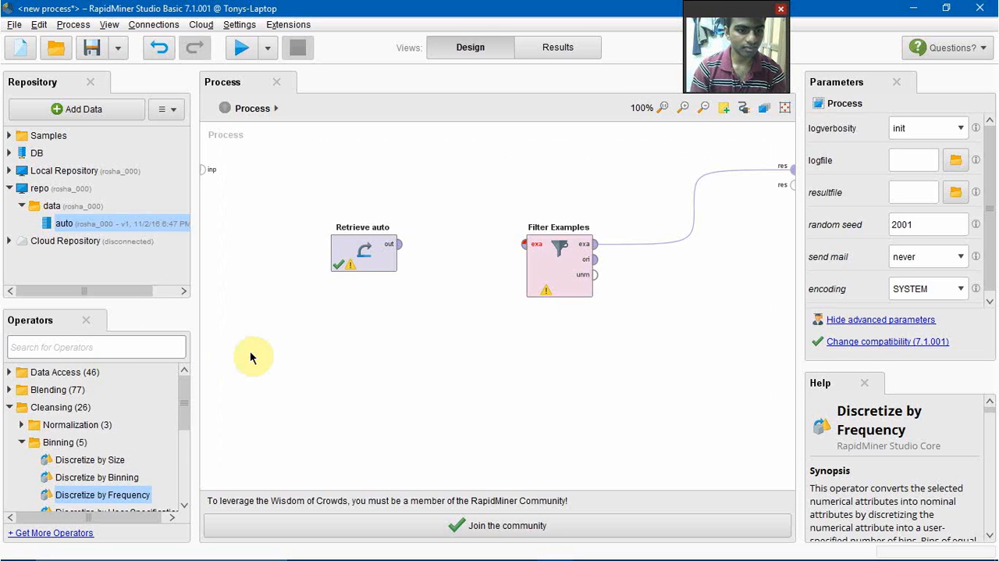
type("norm")
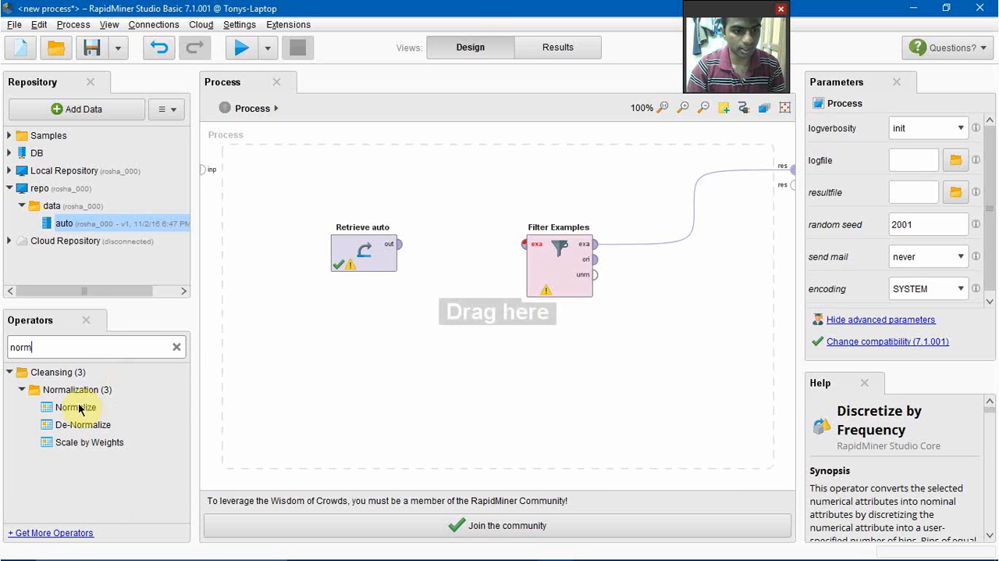
left_click_drag(78, 408, 476, 368)
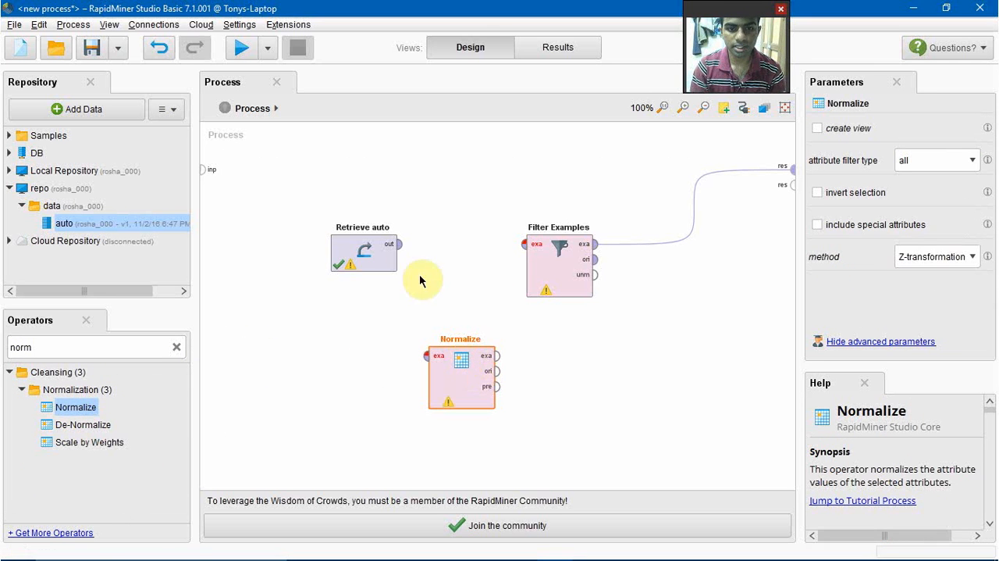
left_click_drag(399, 250, 426, 355)
left_click_drag(498, 356, 530, 245)
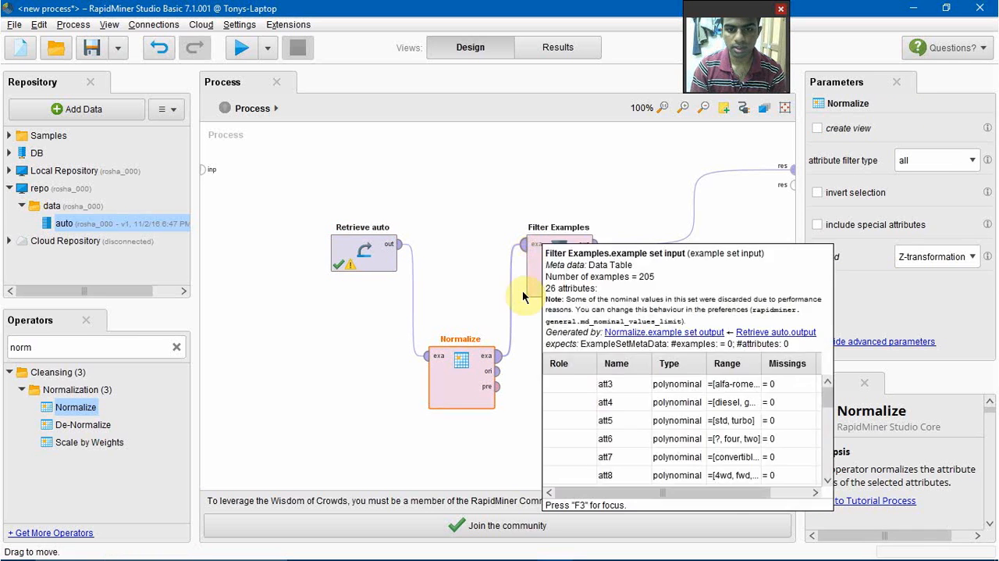
Step: Set Normalize to the single attribute att2 with the range transformation method and run the process
left_click(966, 161)
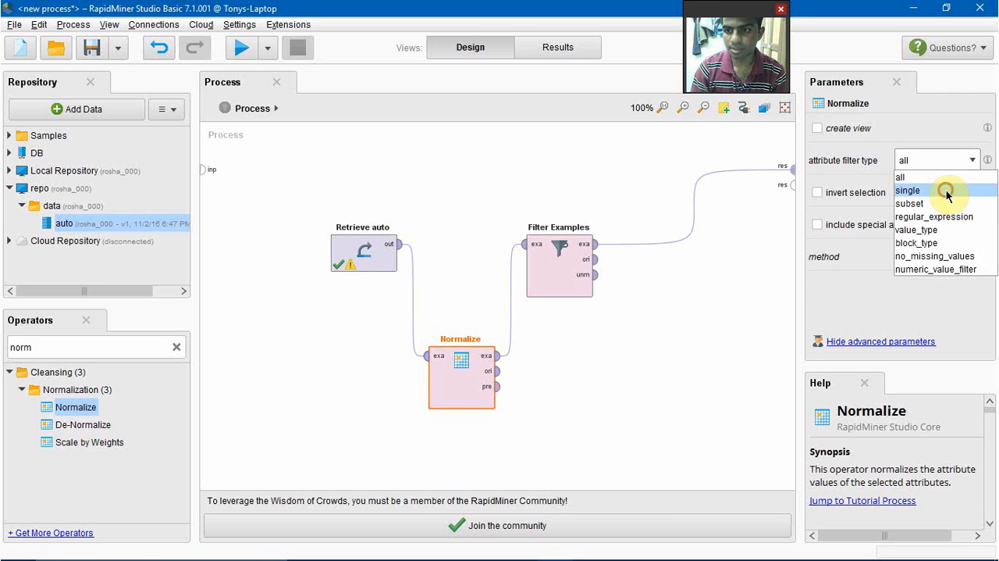
left_click(949, 190)
left_click(972, 192)
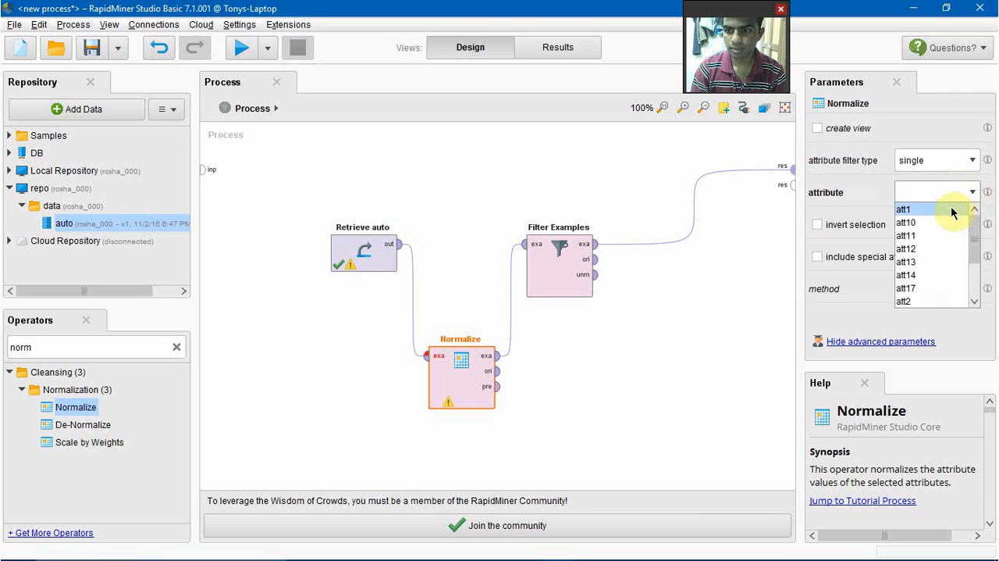
left_click(919, 300)
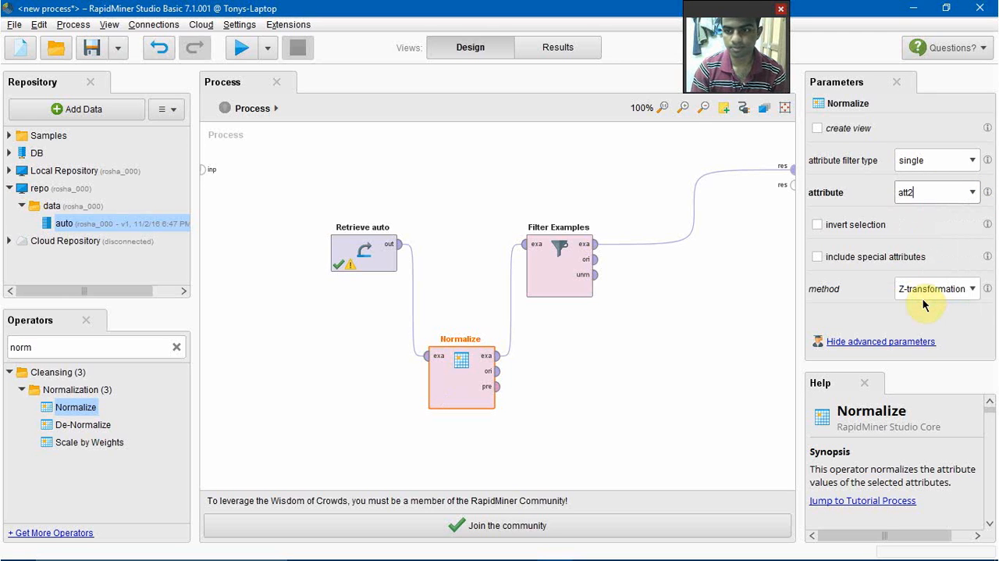
left_click(973, 291)
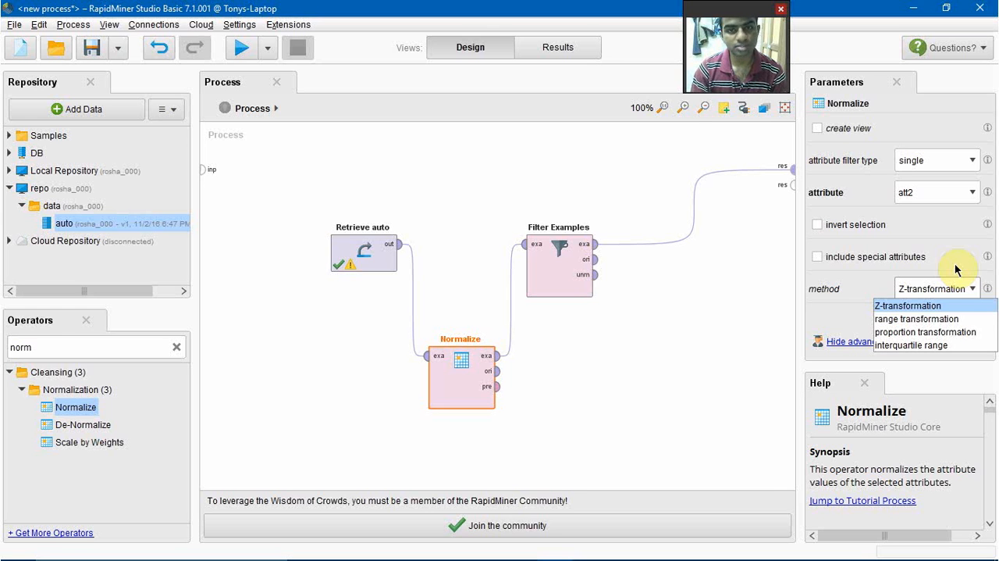
left_click(960, 319)
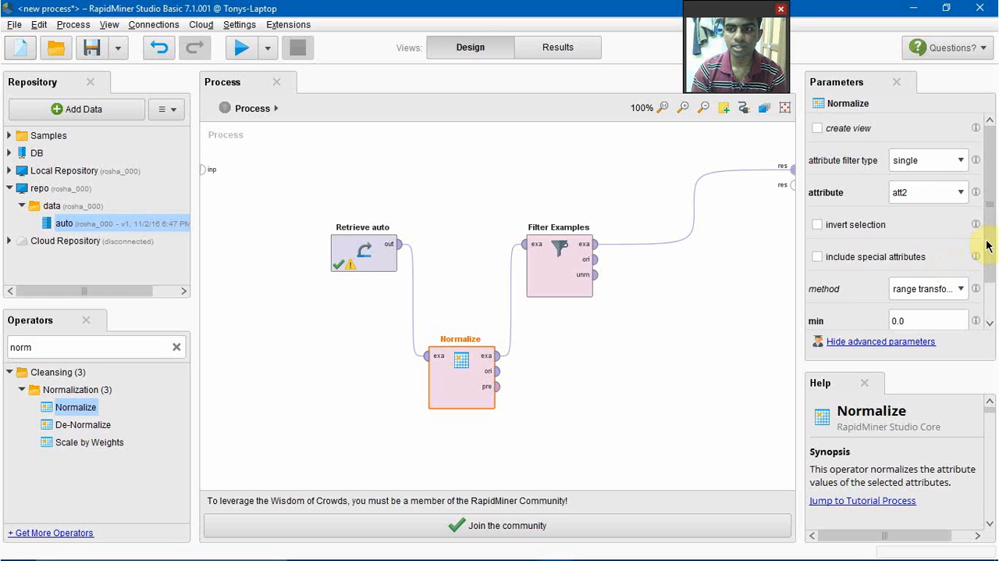
left_click_drag(989, 246, 989, 286)
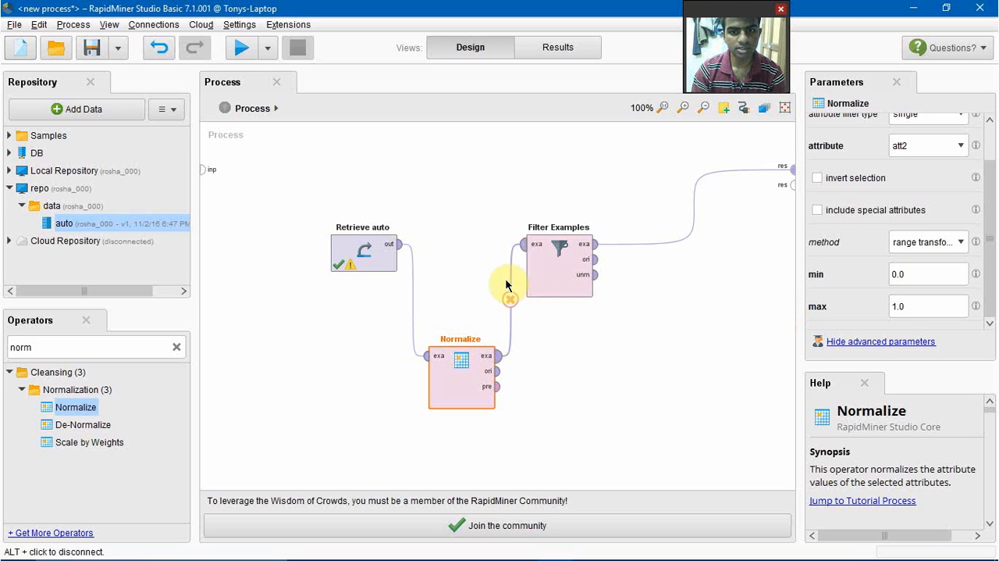
left_click(242, 51)
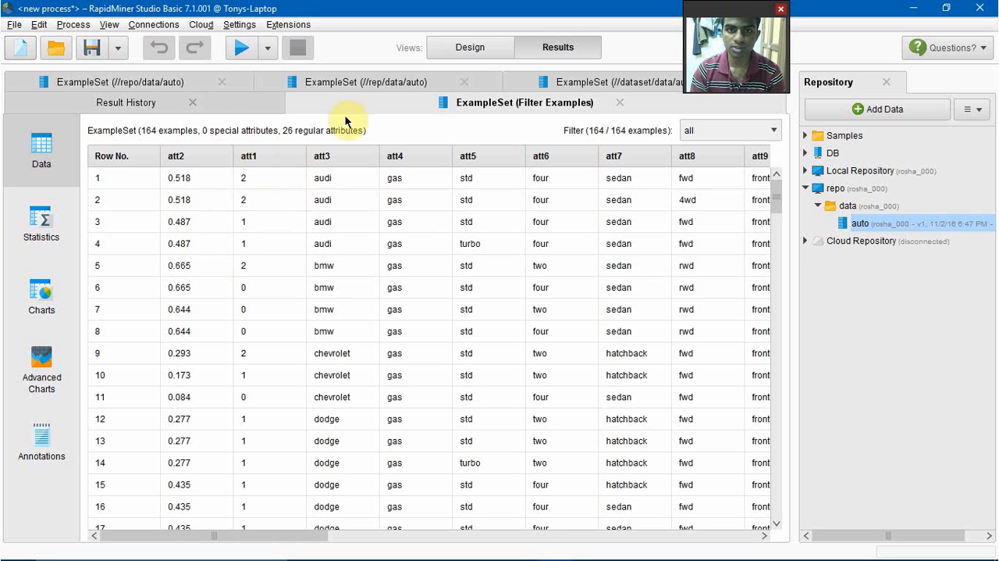
Step: Replace the Normalize operator in the process design with a Sample operator connected between Retrieve auto and Filter Examples
left_click(485, 46)
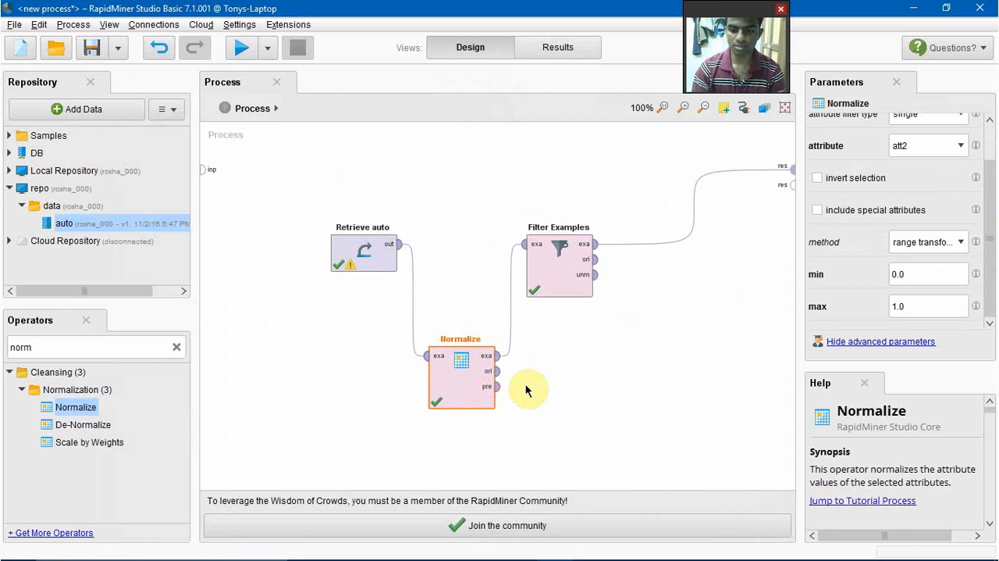
key("Delete")
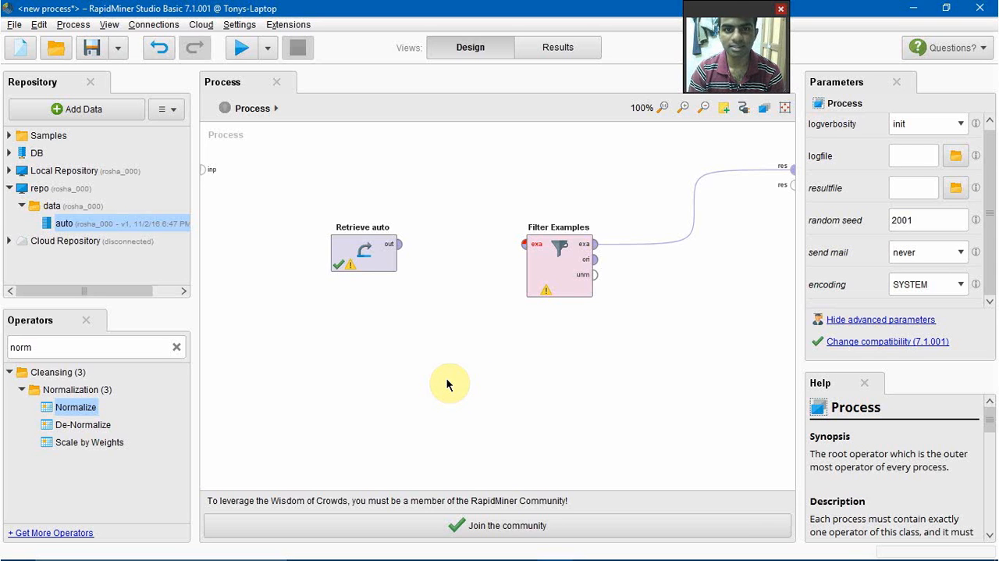
left_click(176, 348)
type("sam")
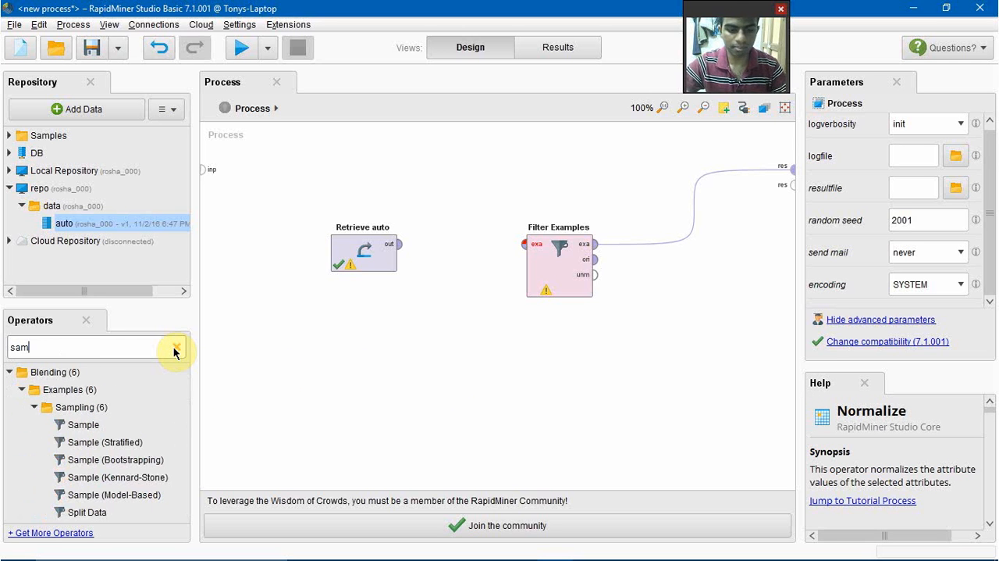
type("p")
left_click_drag(74, 425, 461, 369)
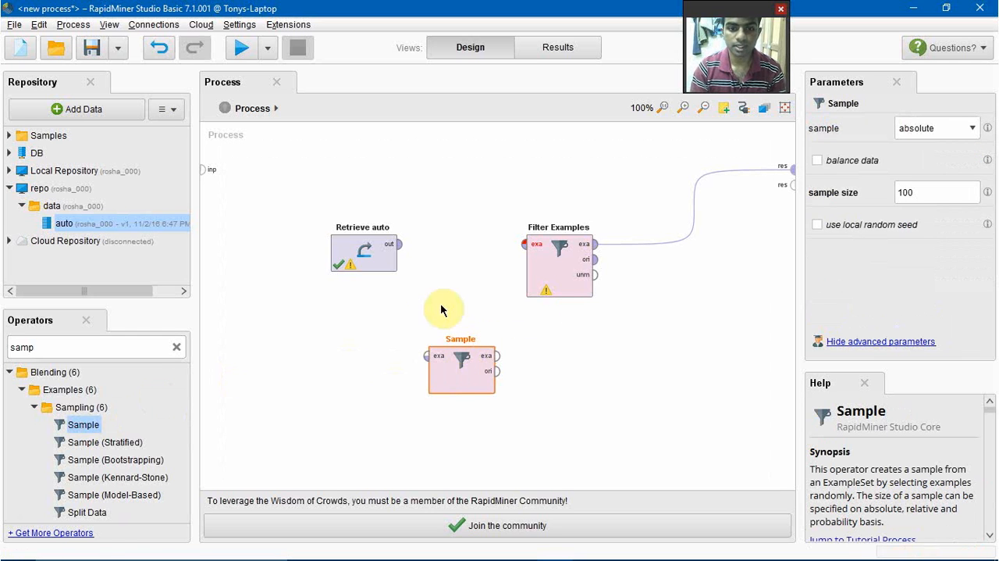
left_click_drag(399, 245, 429, 355)
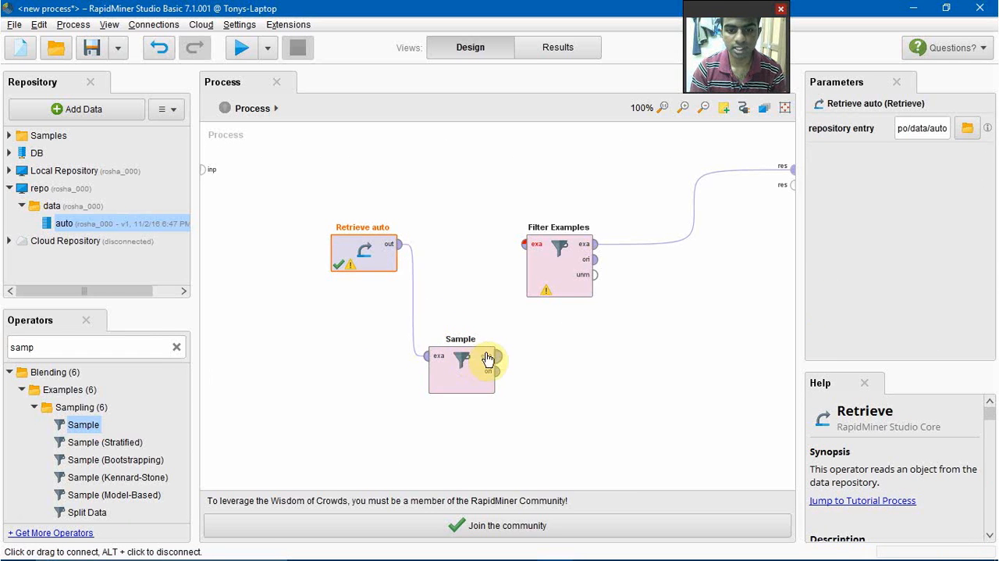
left_click_drag(500, 357, 525, 248)
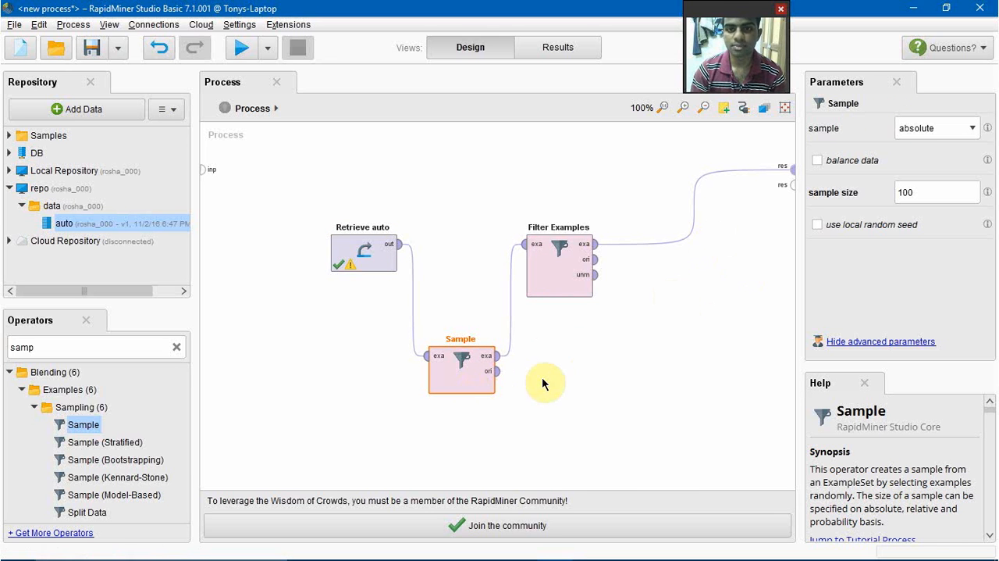
Step: Set the absolute sample size to 10, run the process and return to the process design
double_click(929, 192)
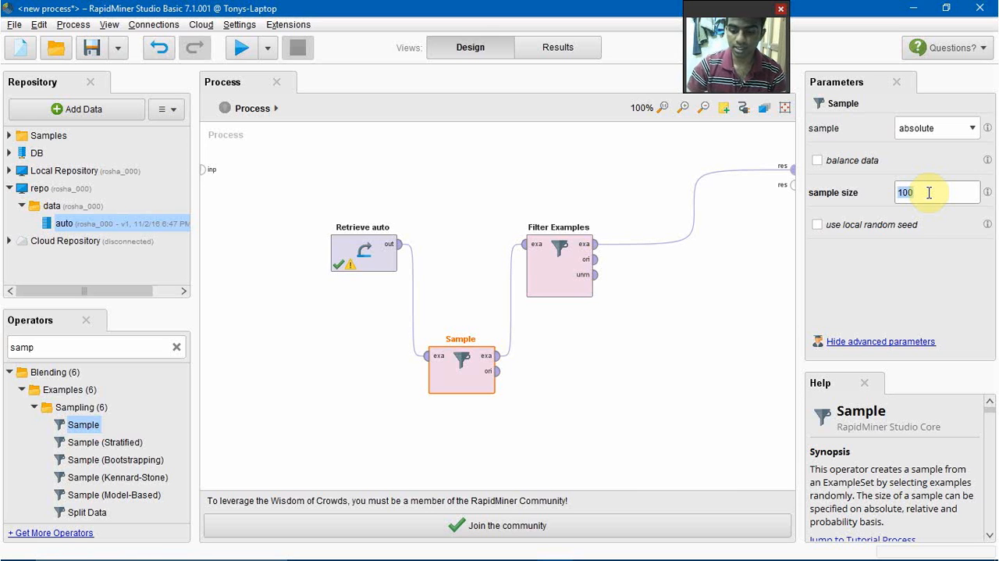
type("10")
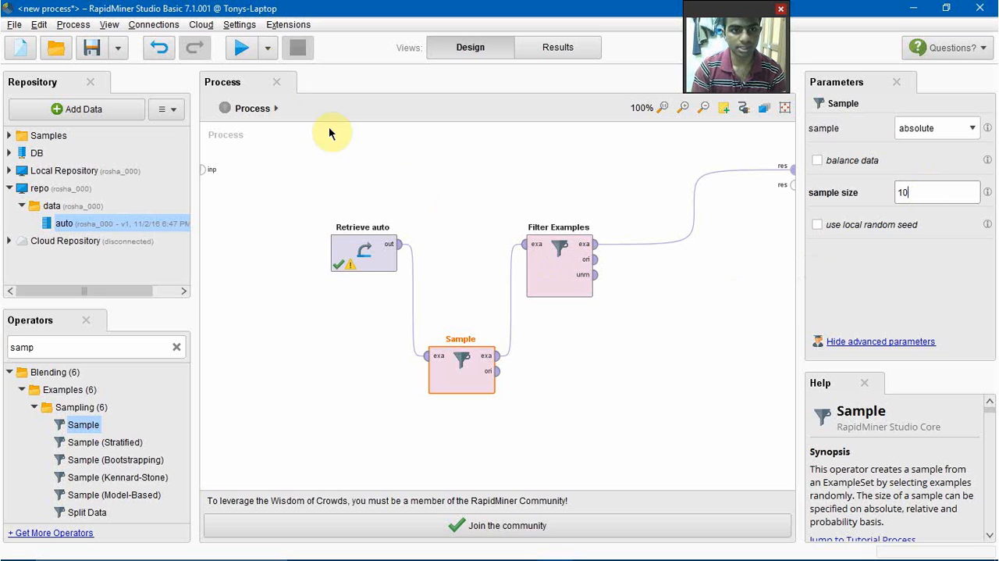
left_click(250, 50)
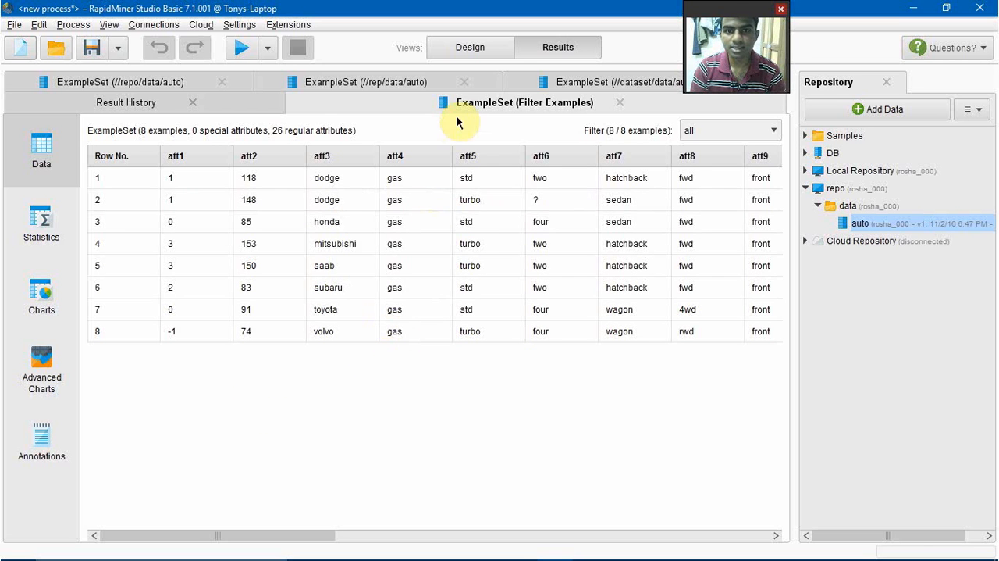
left_click(470, 48)
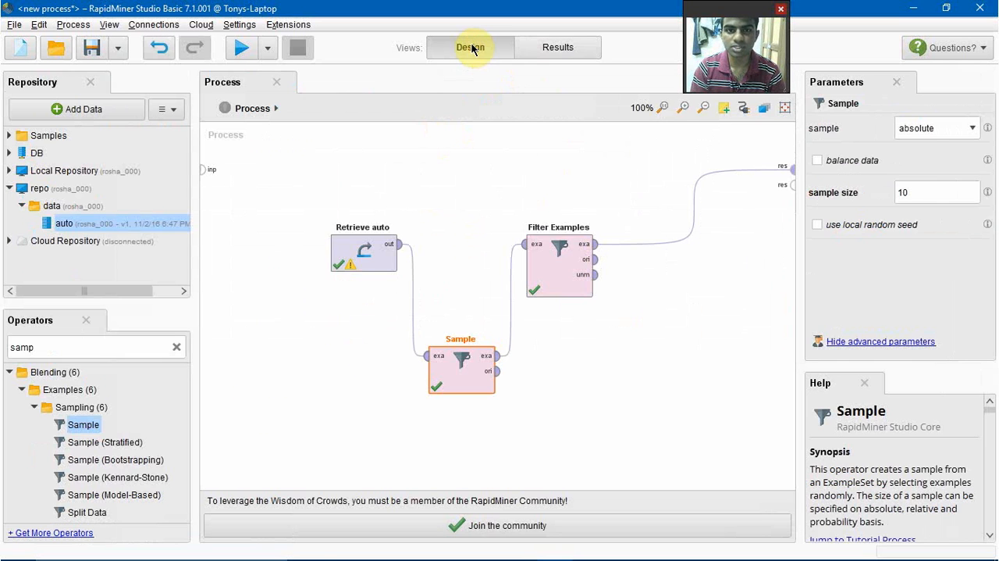
left_click(541, 395)
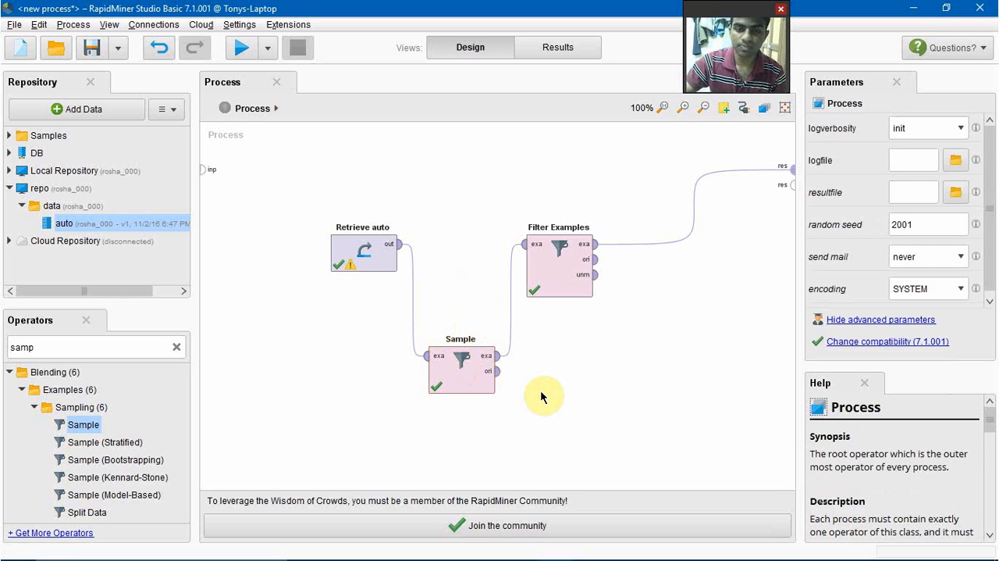
Step: Delete the Sample and Filter Examples operators from the process design, keeping only Retrieve auto
left_click(478, 386)
key("Delete")
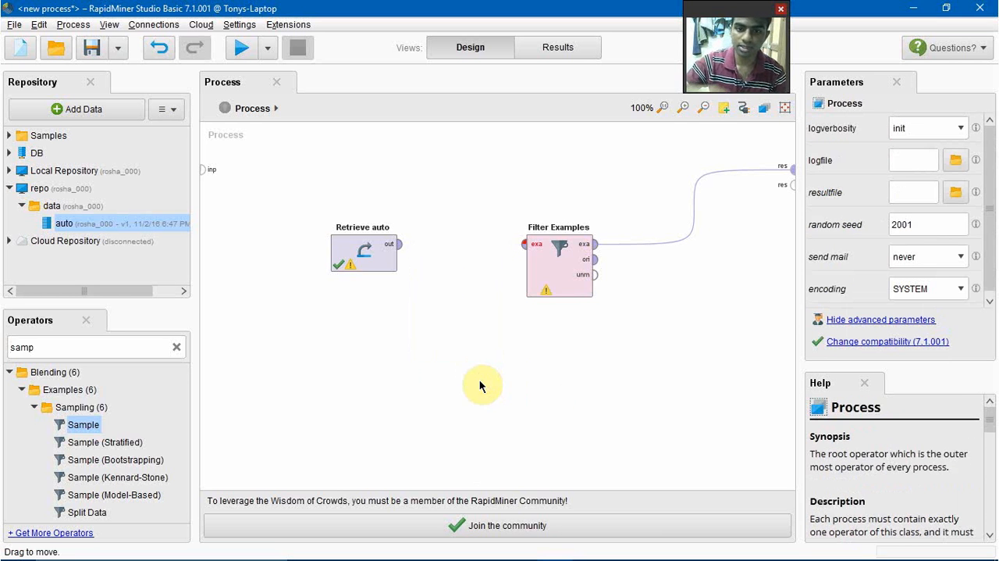
left_click(564, 271)
key("Delete")
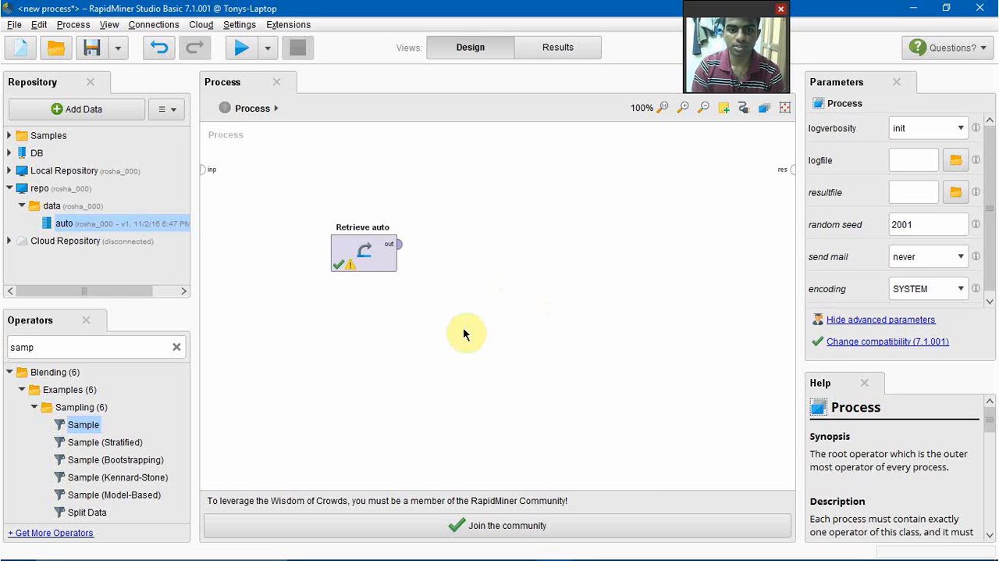
Step: Find the Correlation Matrix operator, add it to the process and connect the Retrieve auto output to its example set input
left_click(177, 348)
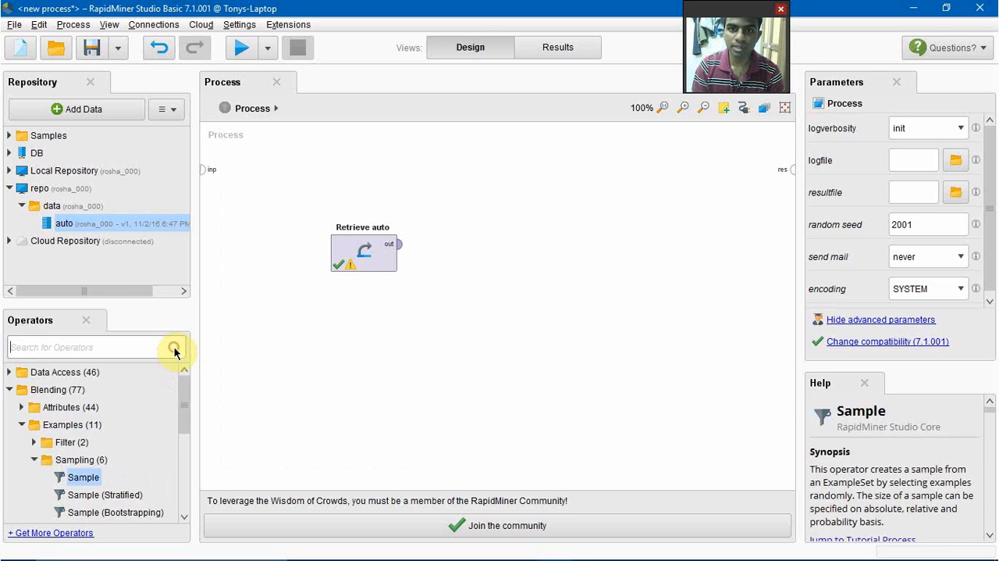
type("cor")
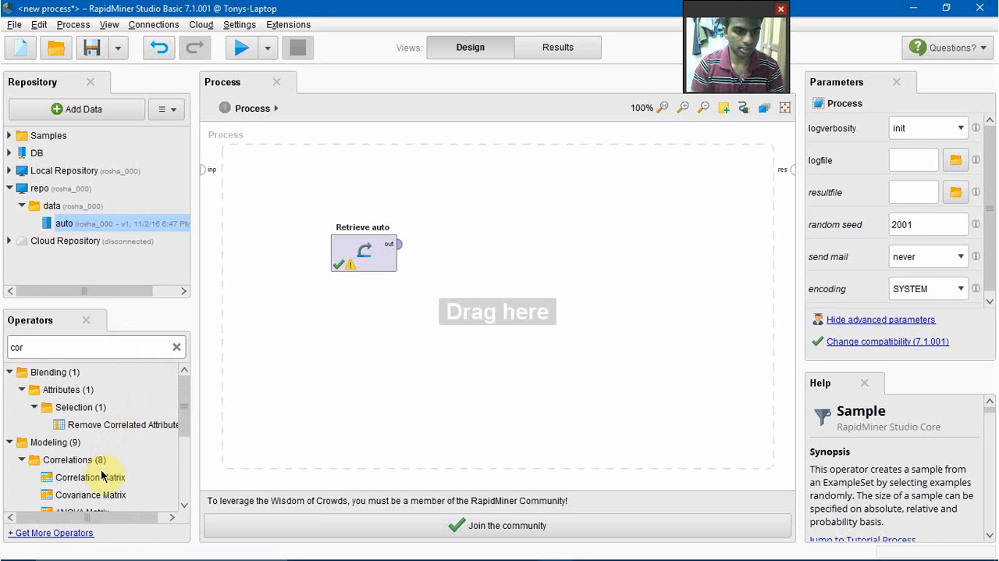
left_click_drag(95, 477, 547, 283)
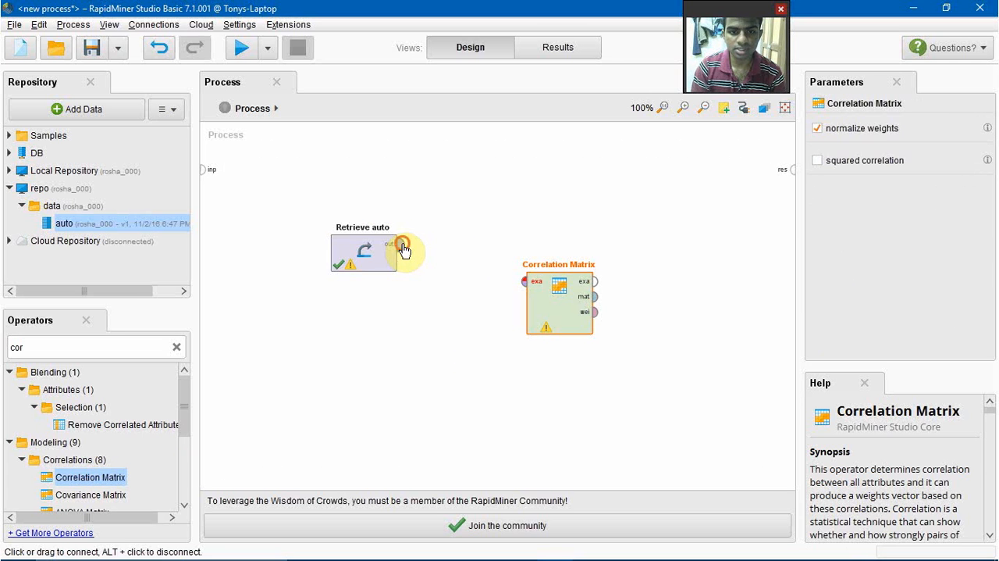
left_click_drag(404, 247, 523, 283)
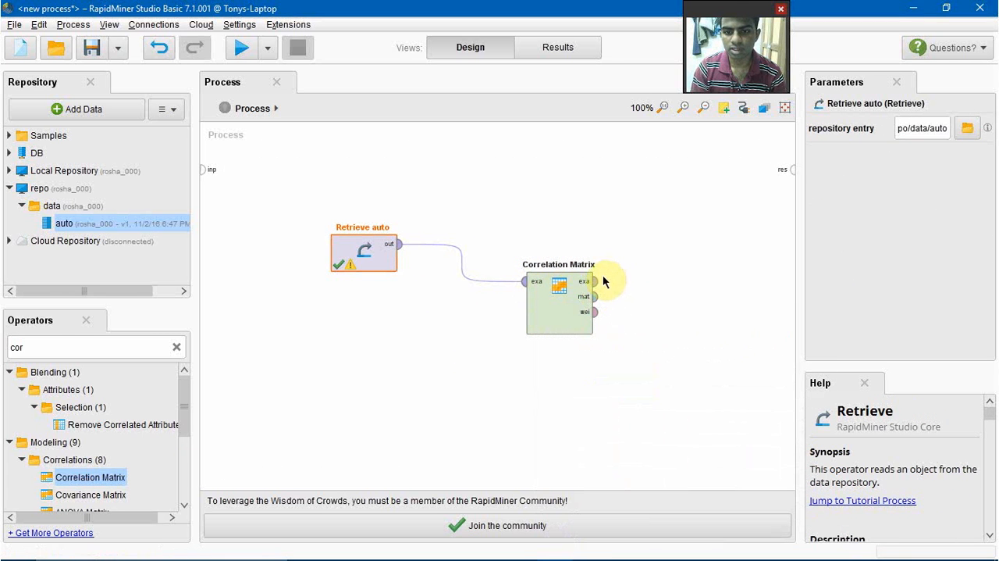
Step: Connect the exa and mat outputs of Correlation Matrix to the process result ports and run the process
left_click_drag(594, 281, 792, 171)
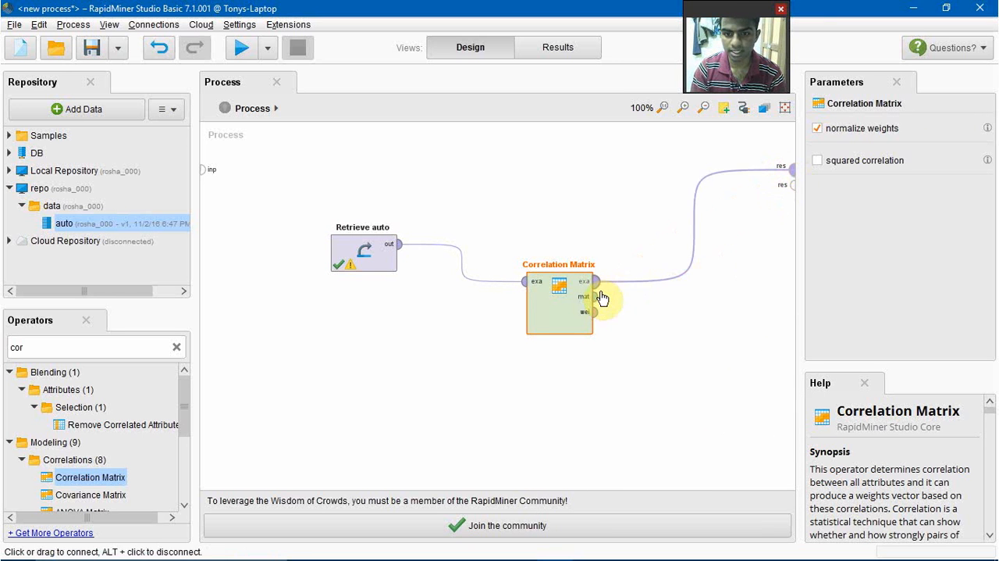
left_click_drag(597, 297, 791, 186)
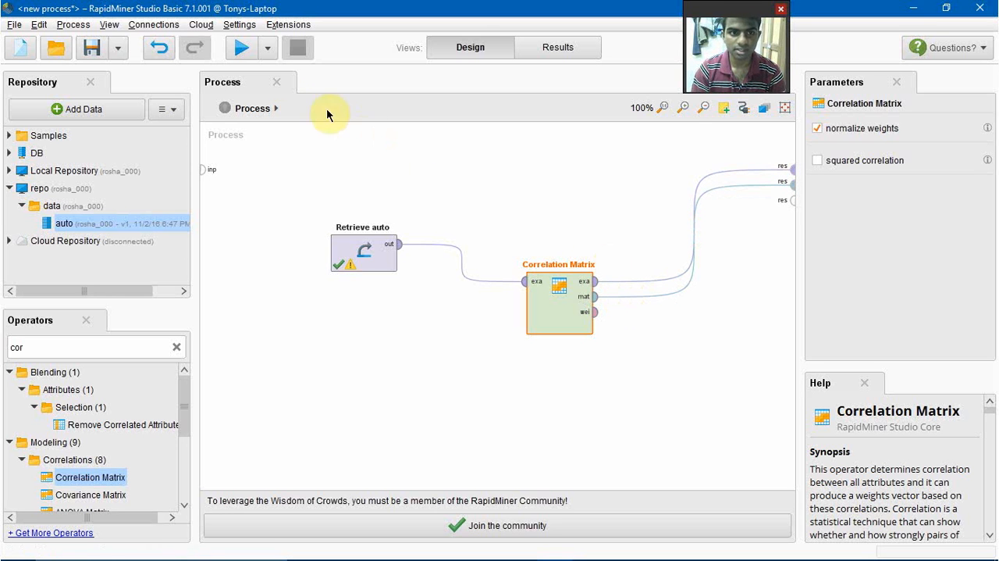
left_click(243, 52)
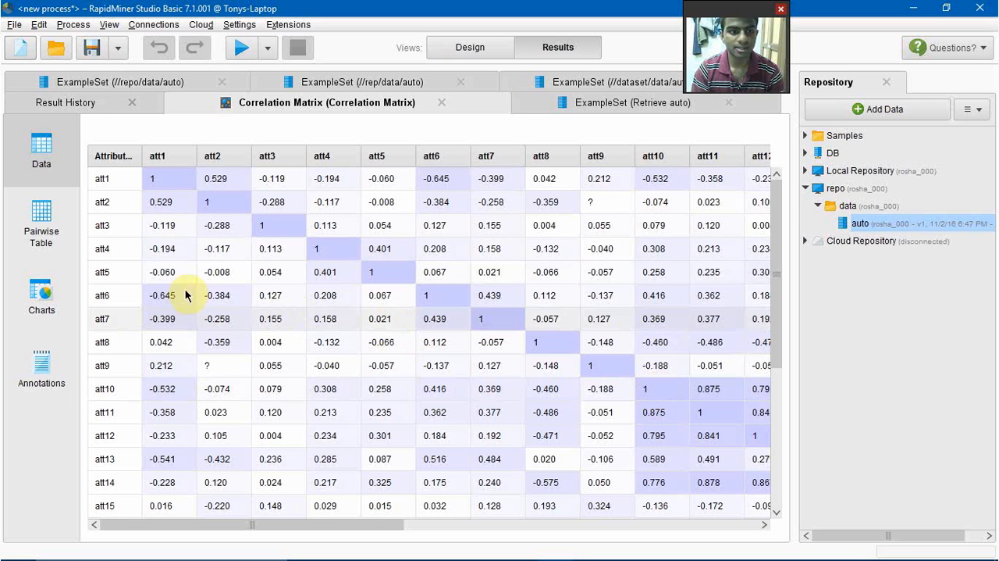
Step: View the correlation matrix as charts, rotating the Scatter 3D plot and comparing it with the Scatter Matrix and Scatter styles
left_click(41, 297)
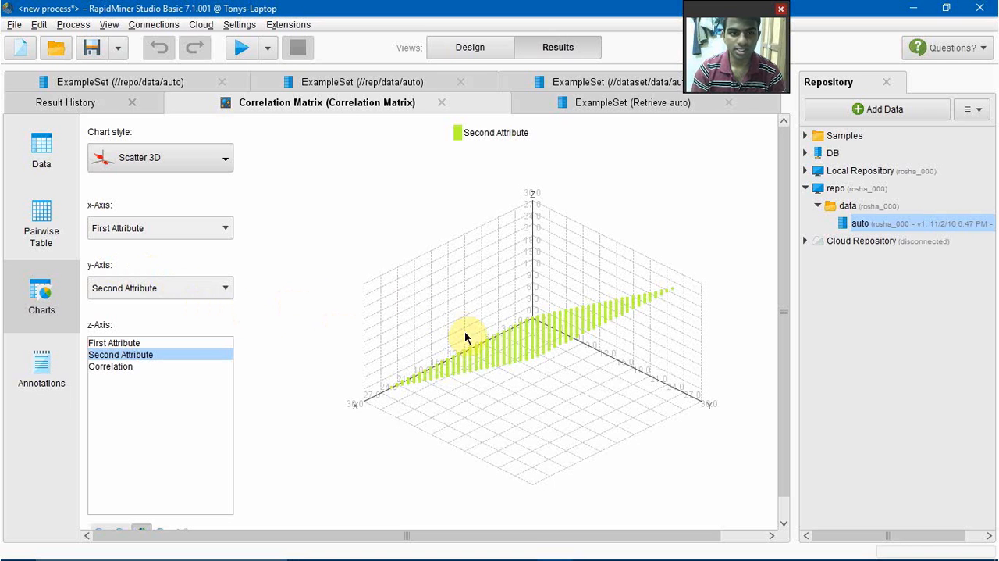
left_click_drag(488, 371, 562, 340)
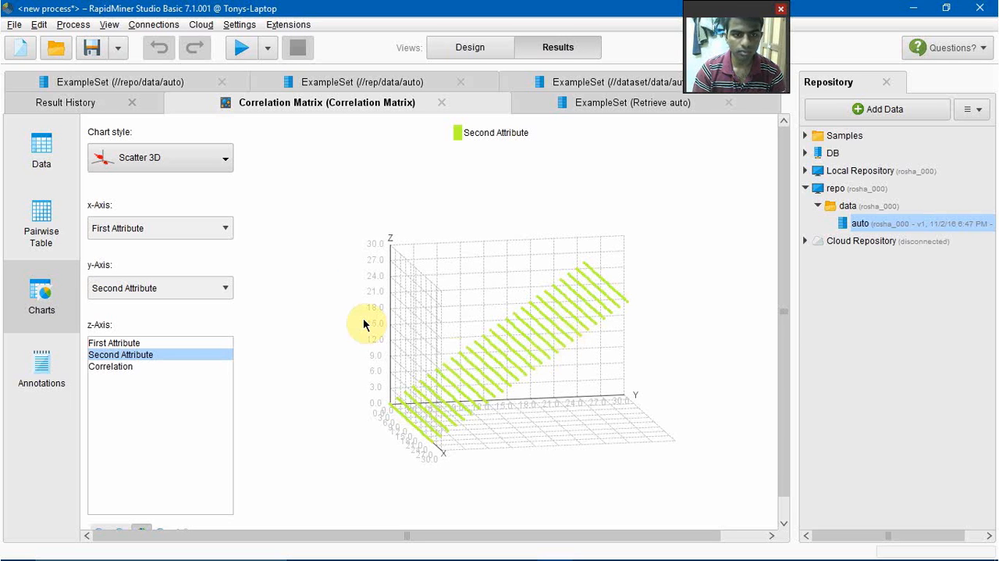
left_click(224, 158)
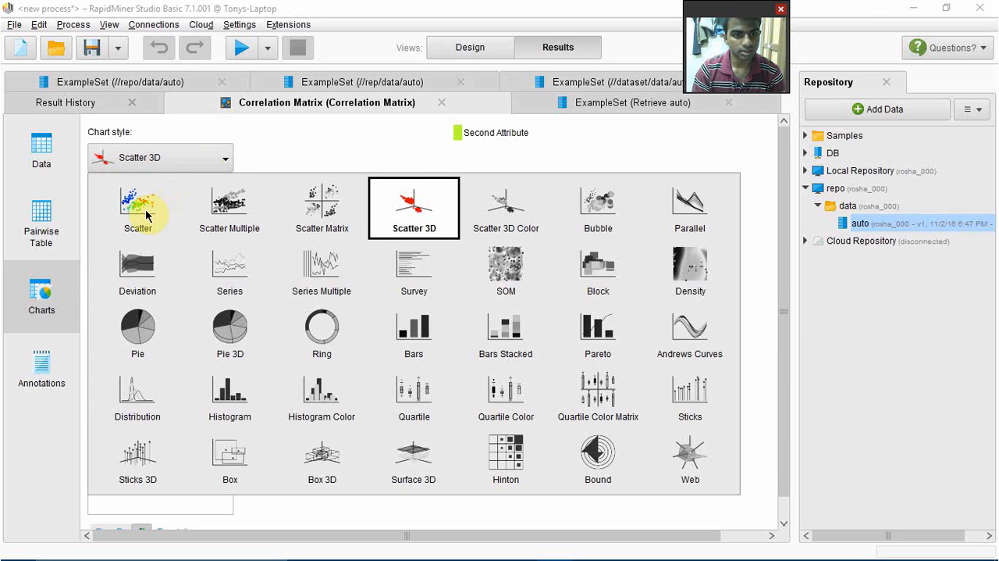
left_click(331, 210)
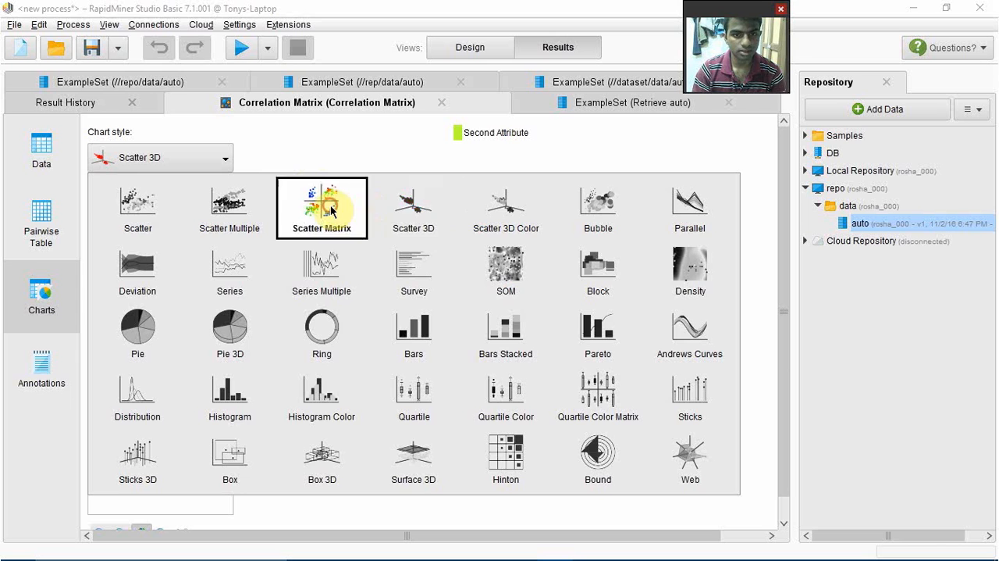
left_click(218, 162)
left_click(153, 205)
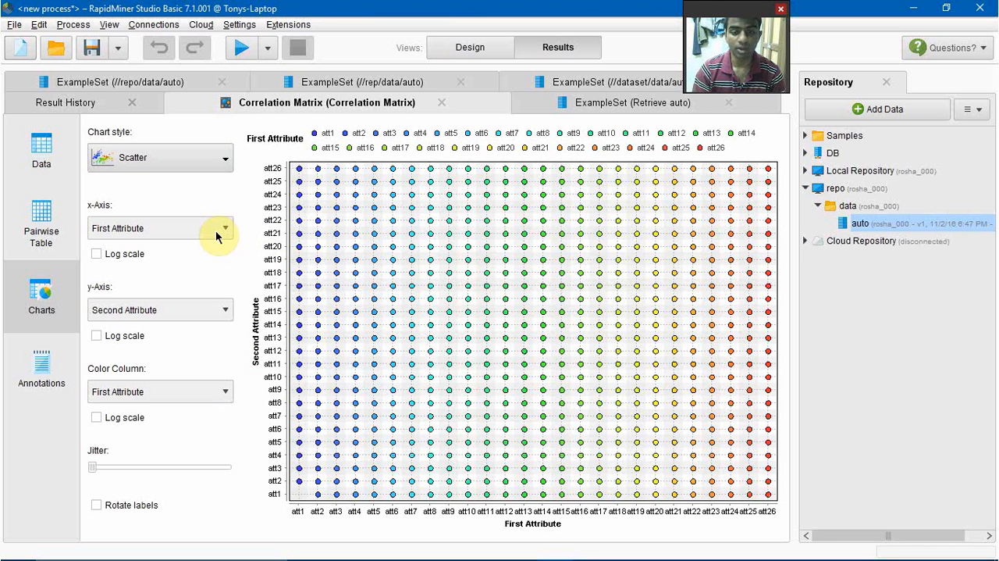
Step: Switch the correlation matrix chart back to the Scatter 3D style and rotate the plot to examine it from another angle
left_click(224, 160)
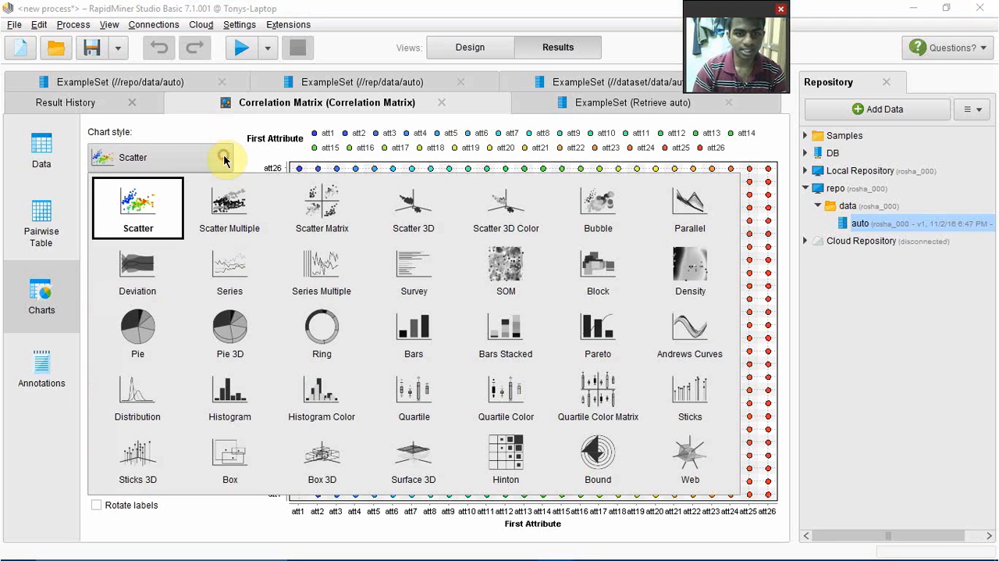
left_click(411, 219)
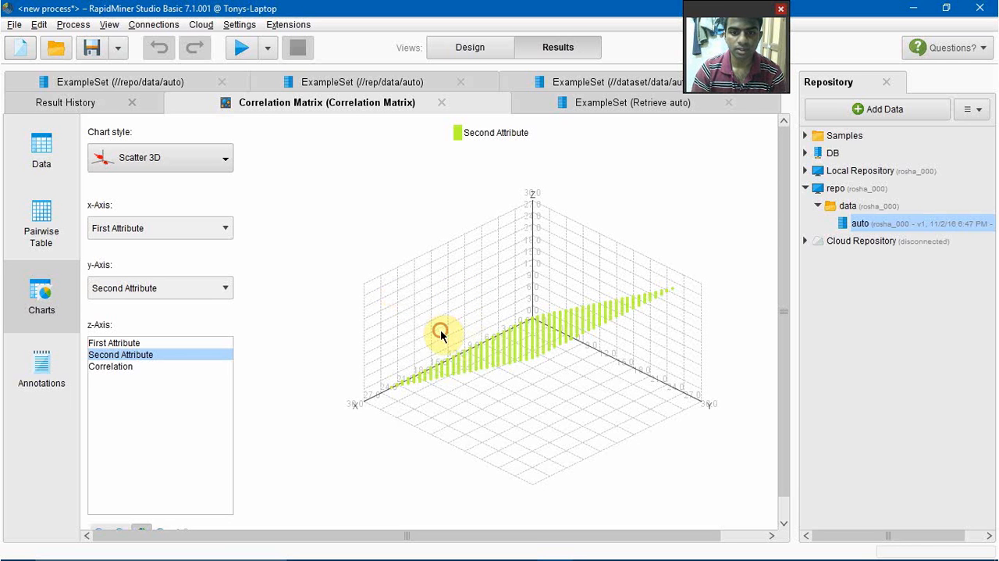
left_click_drag(442, 334, 516, 290)
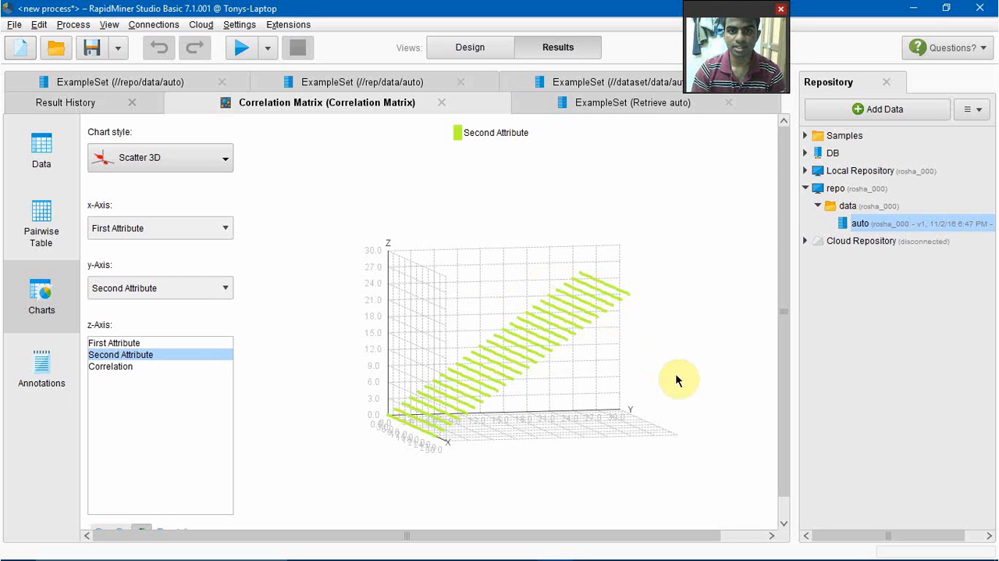
mouse_move(800, 556)
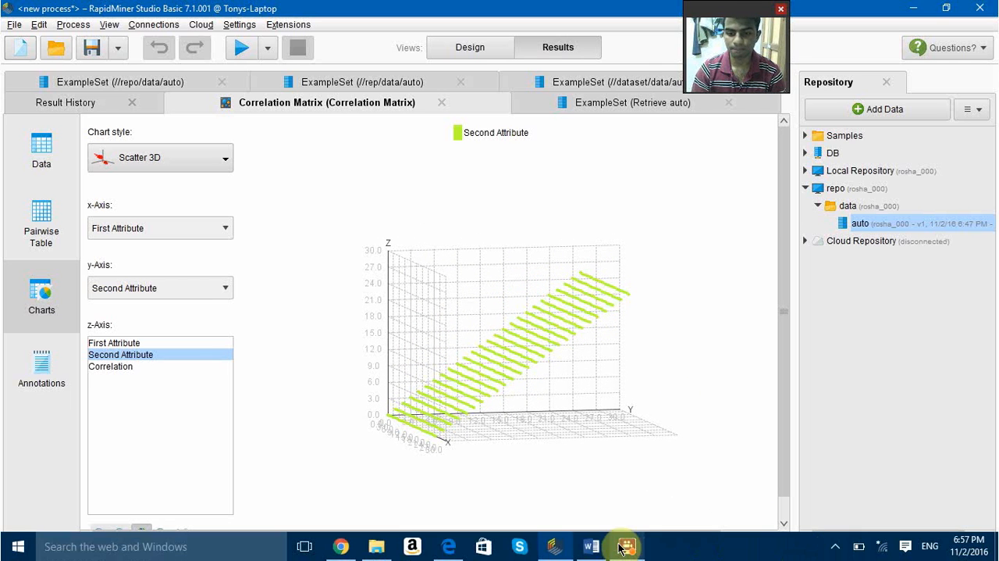